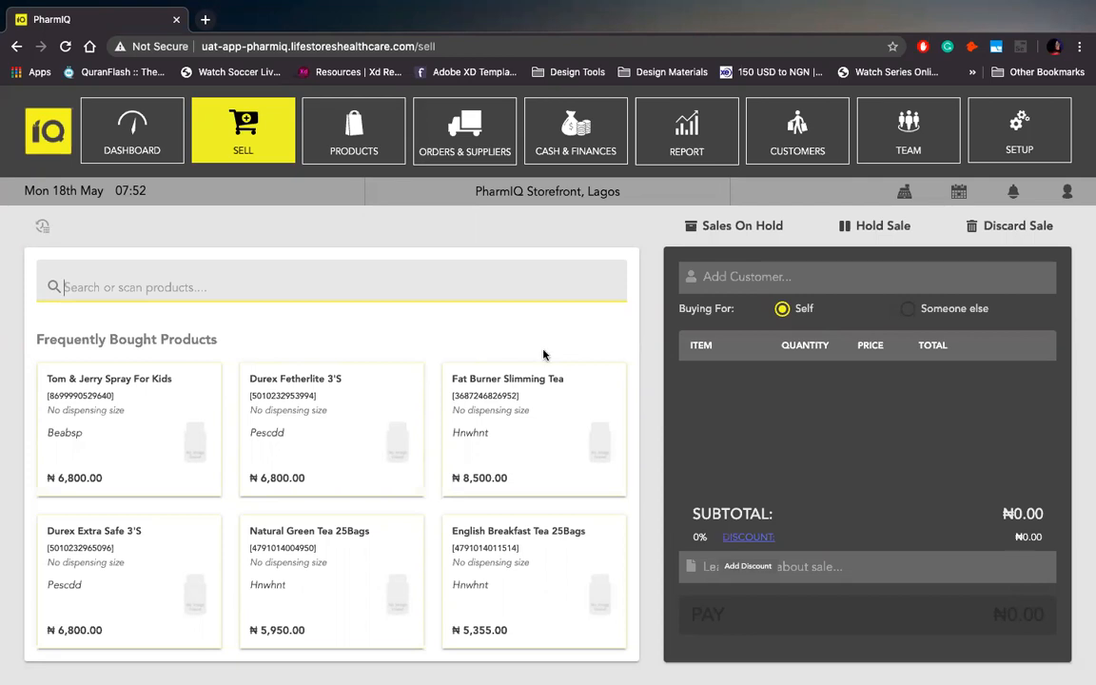
Open the Suppliers tab under Orders & Suppliers and show 250 rows per page, listing all 161.
click(481, 154)
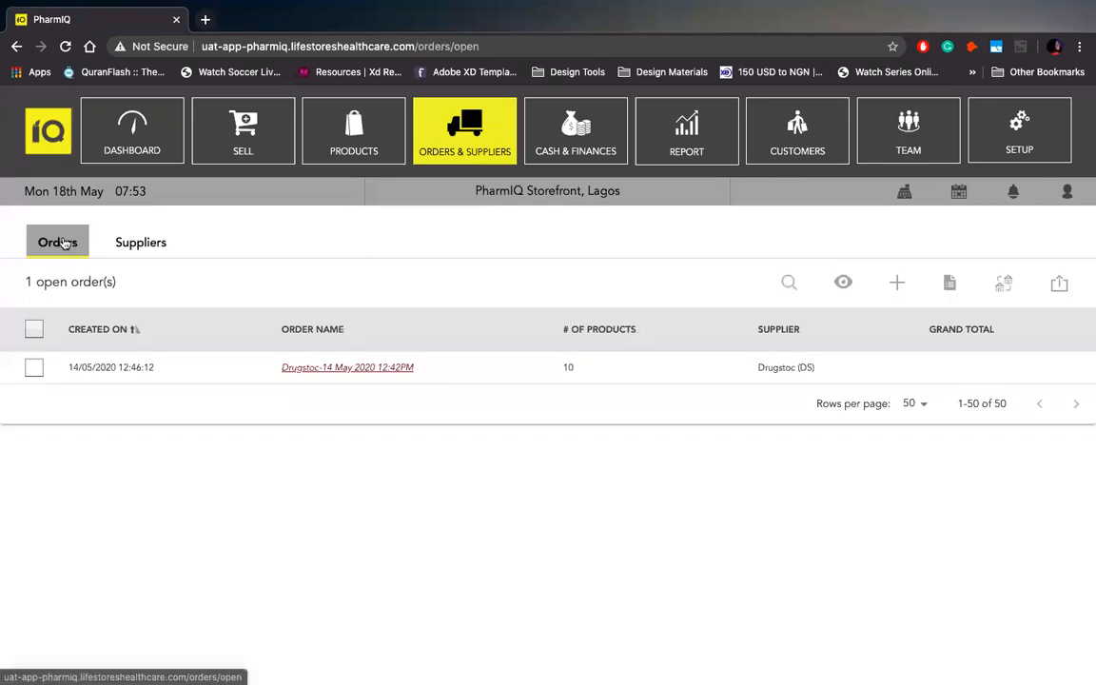
click(150, 248)
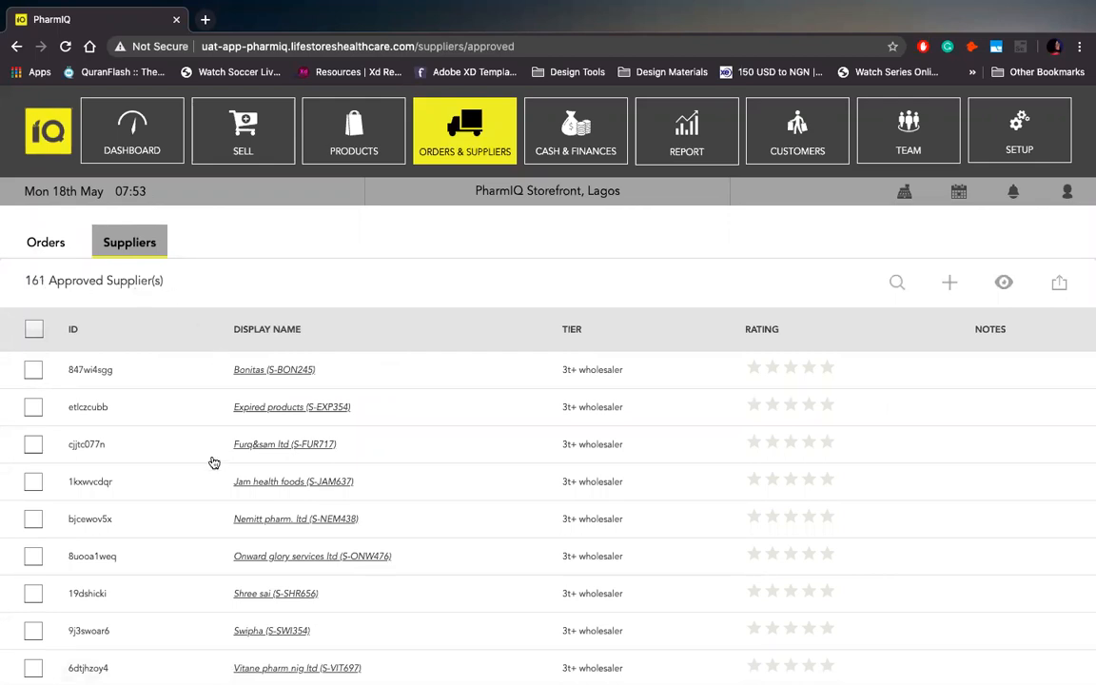
scroll(214, 462, down, 5)
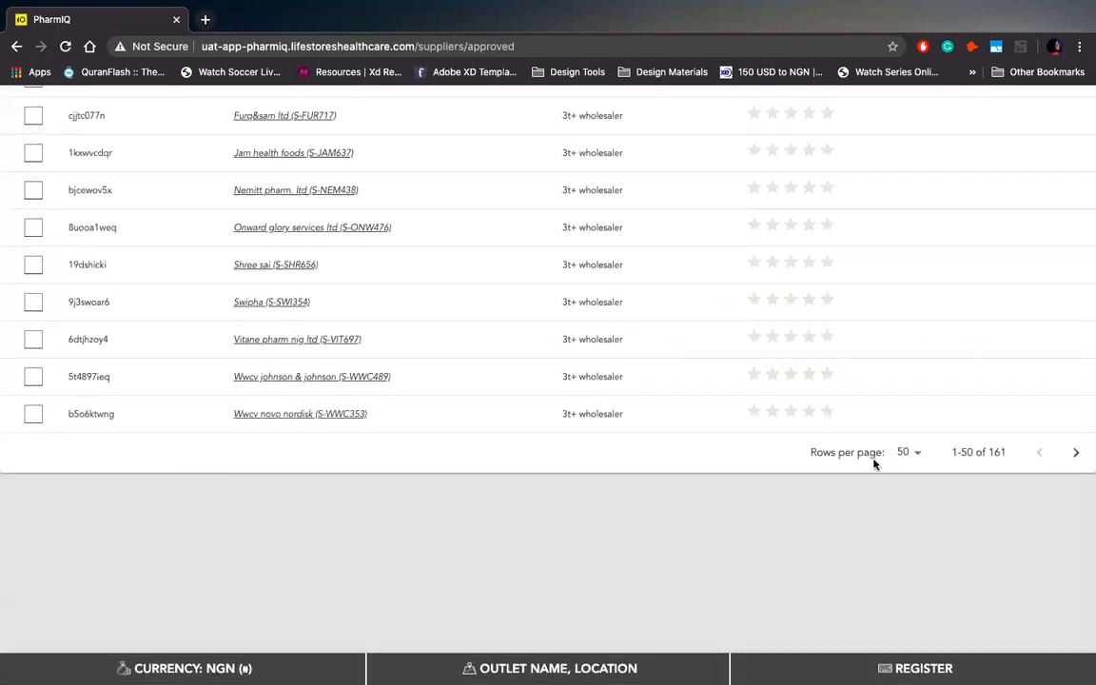
click(907, 453)
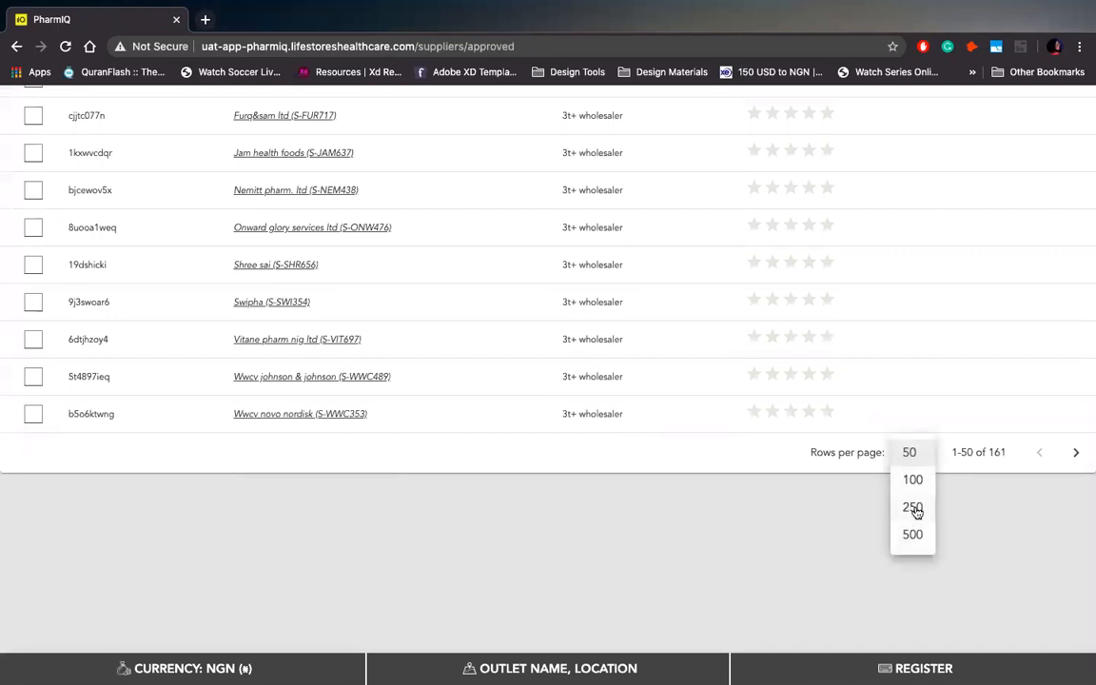
click(914, 510)
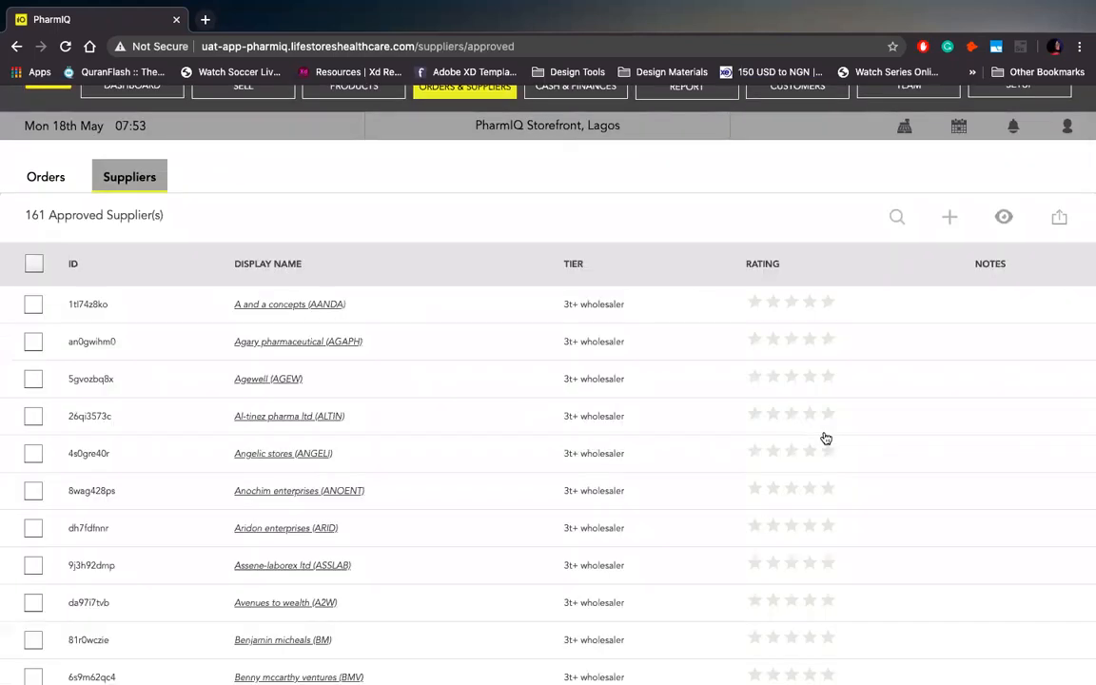
scroll(687, 457, down, 10)
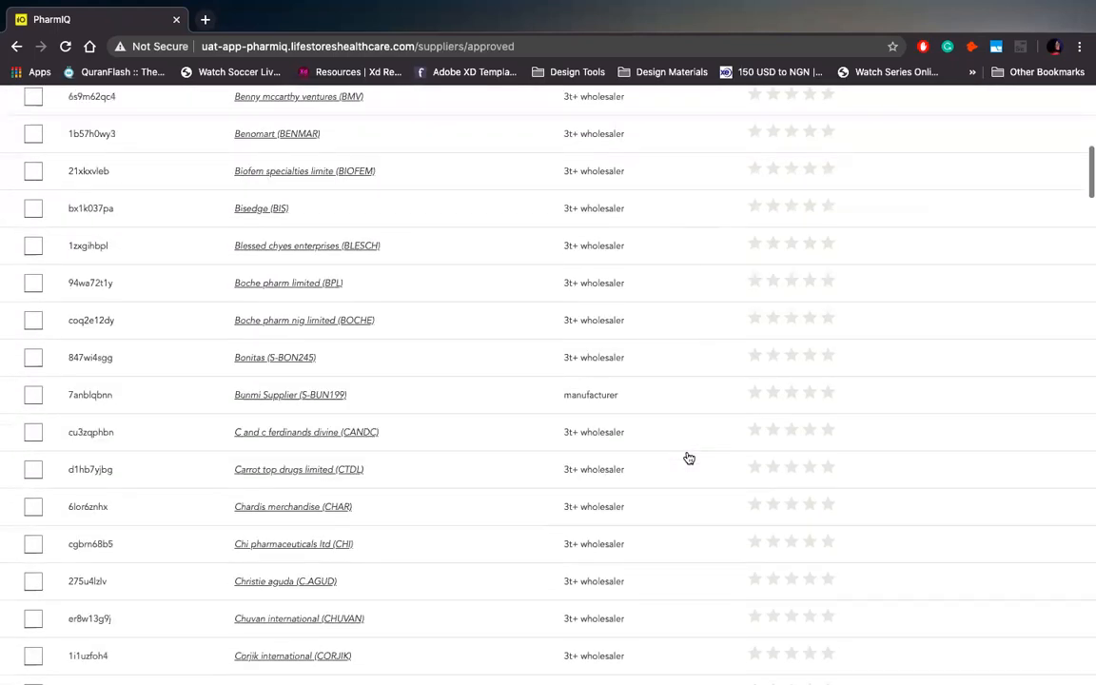
scroll(878, 234, up, 10)
Search the approved list by a supplier's name, narrowing it to one manufacturer-tier match.
click(896, 193)
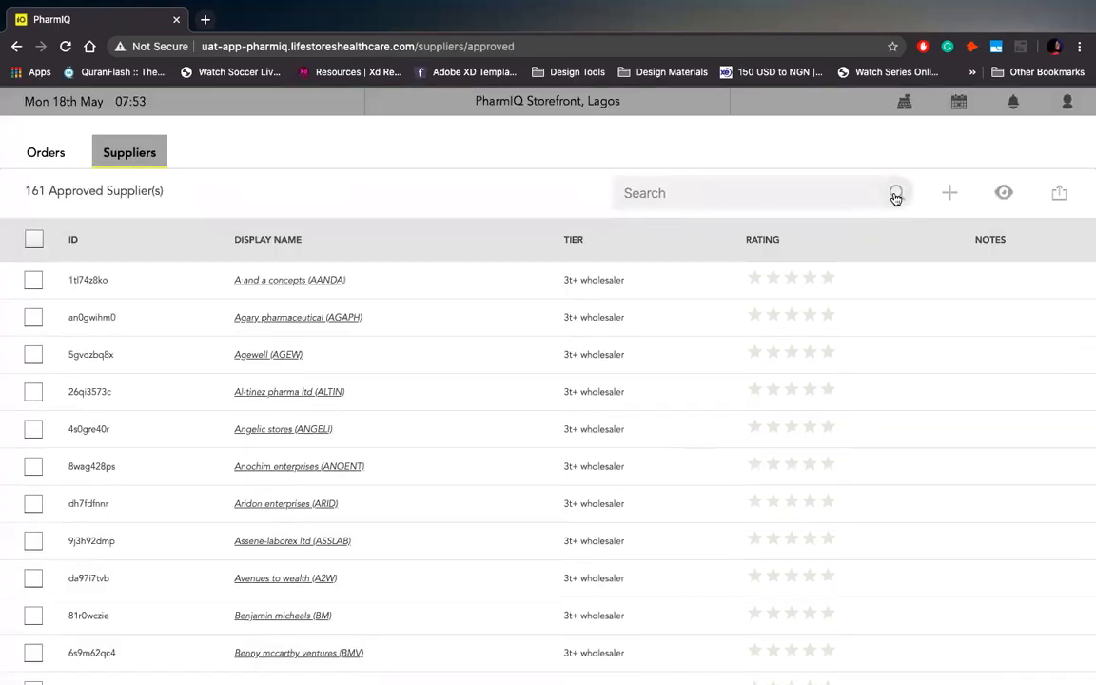
text(unm)
key(BackSpace)
key(BackSpace)
key(BackSpace)
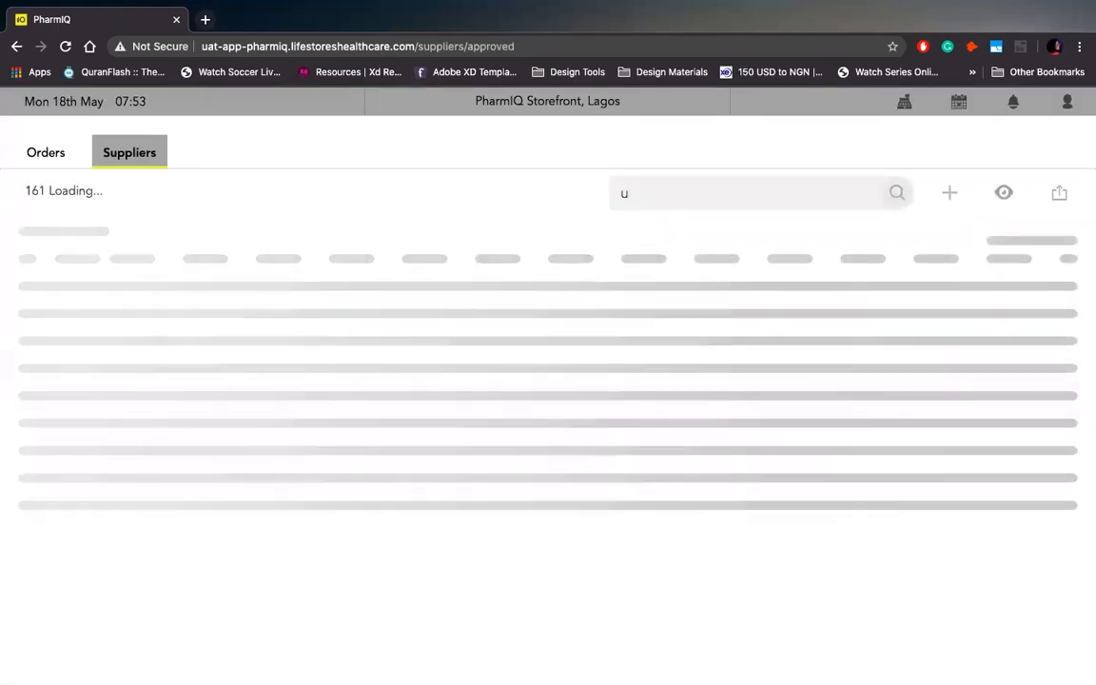
text(bunmi)
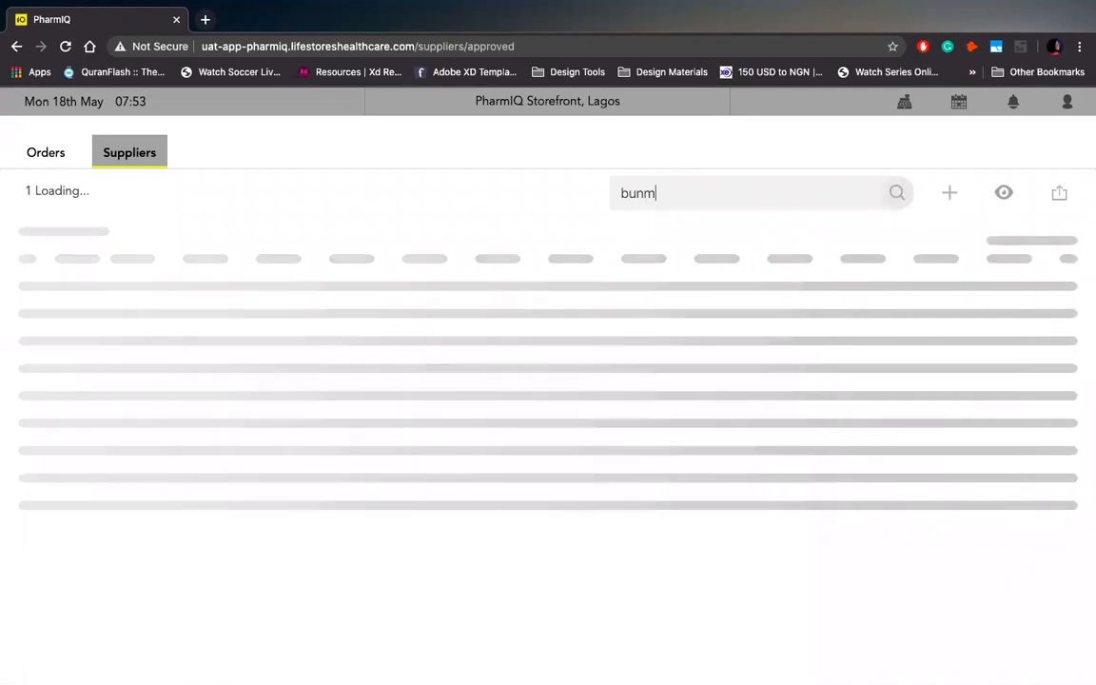
key(BackSpace)
text(i)
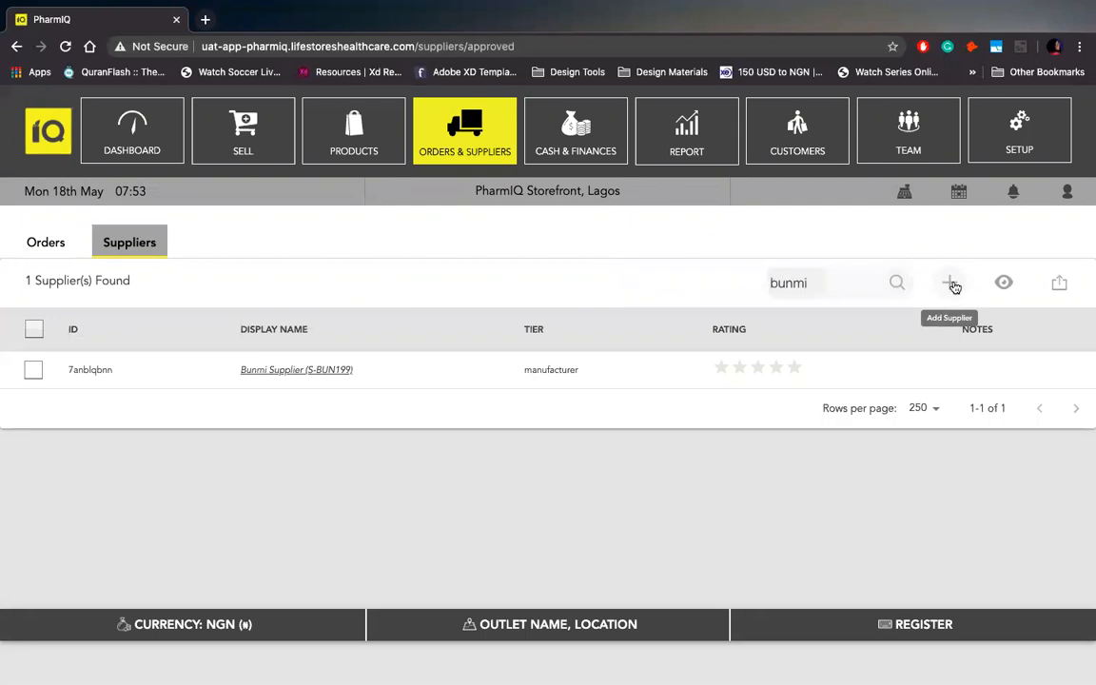
click(953, 285)
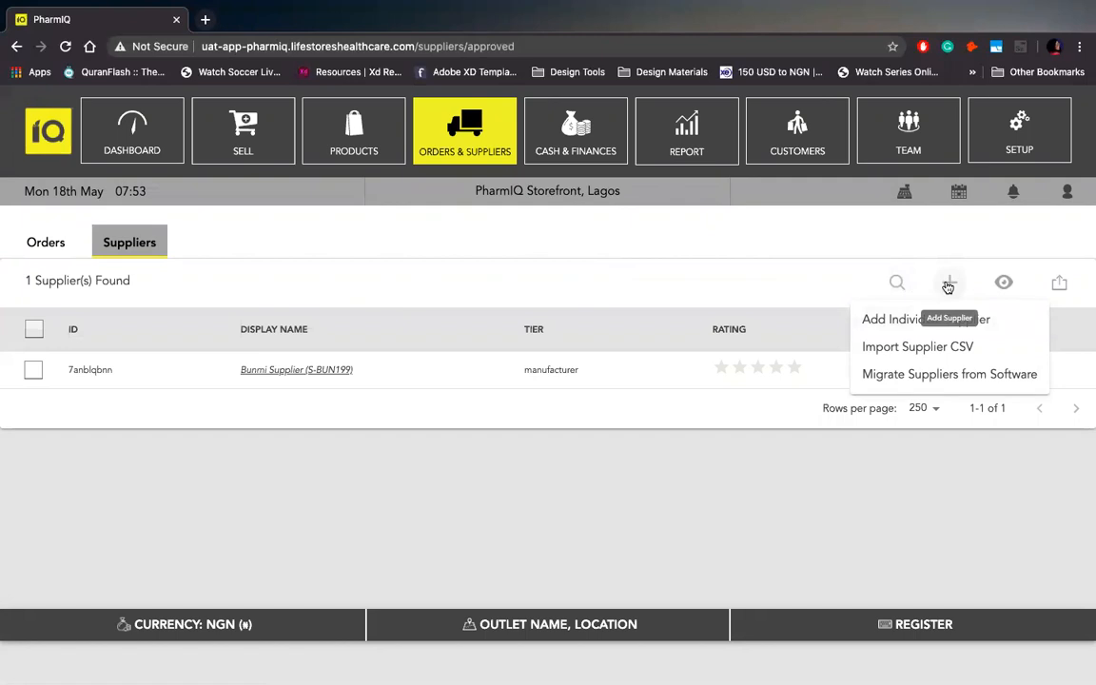
Start an individual supplier named FloFrankie LTD with tier 2T wholesaler.
click(908, 324)
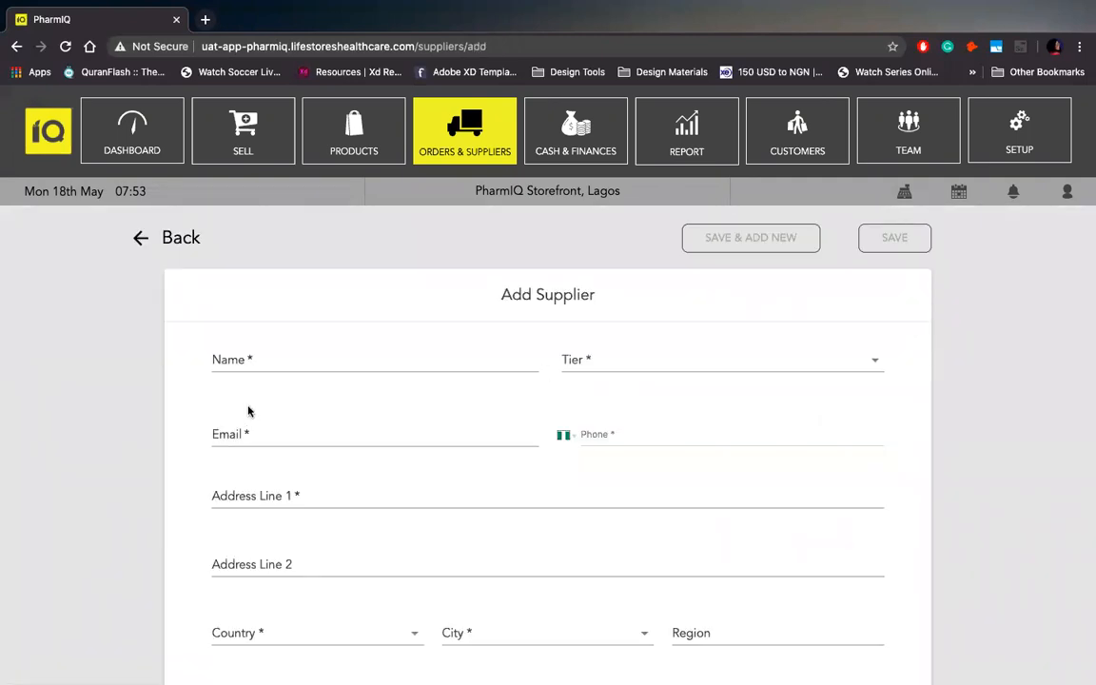
click(302, 360)
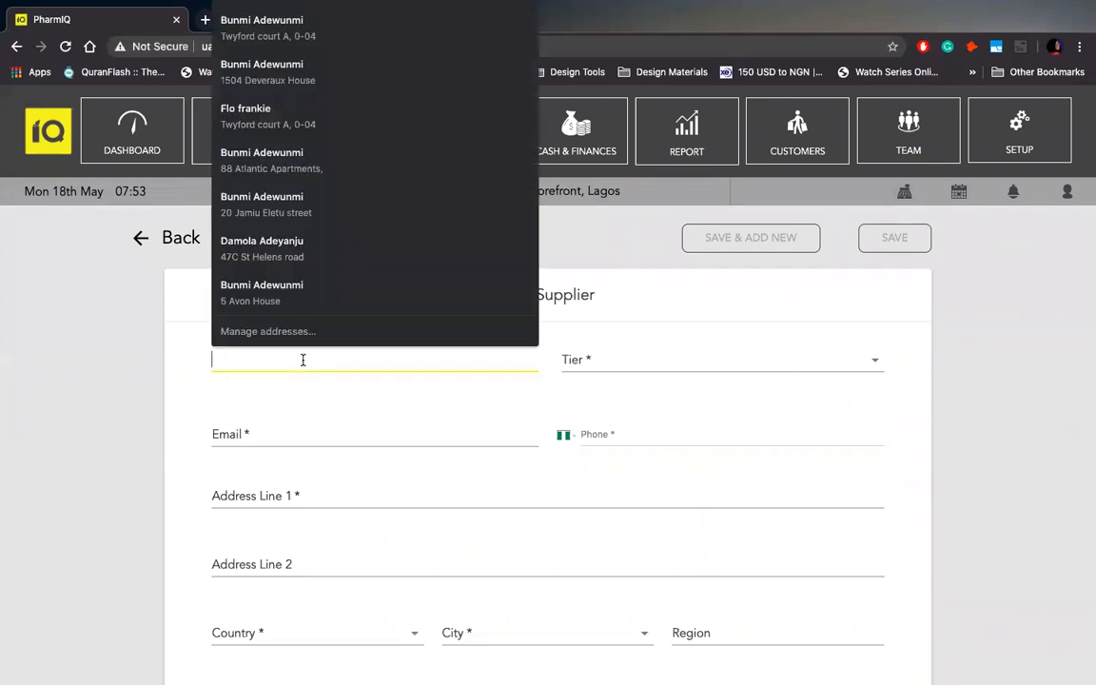
key(Escape)
text(FloFran)
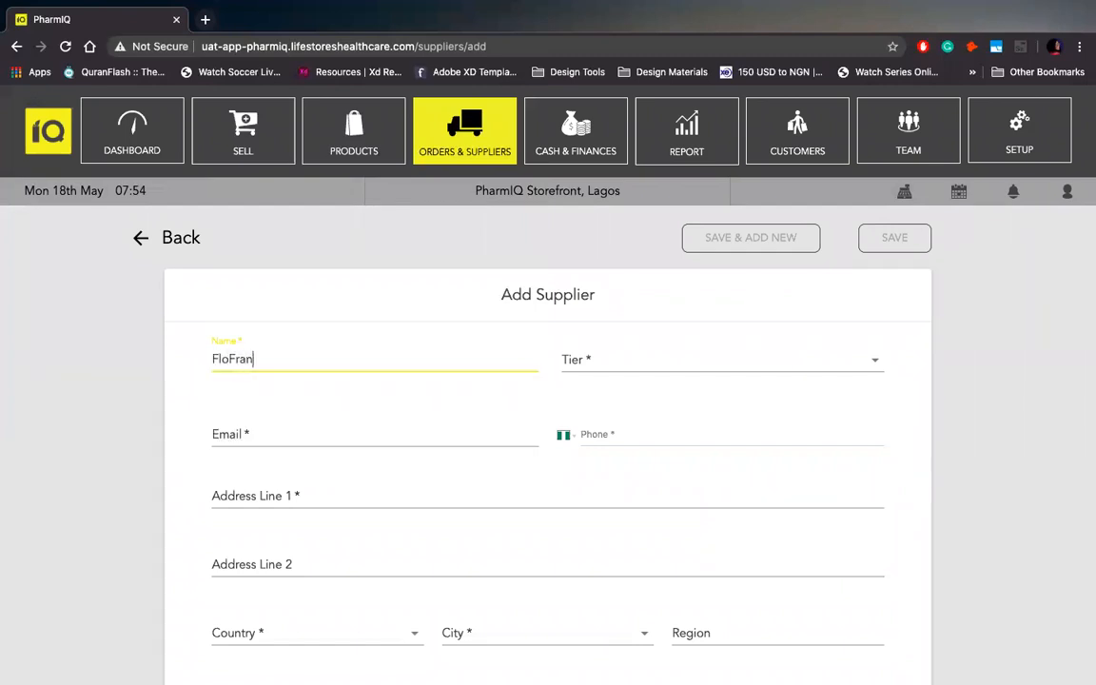
text(kie LTD)
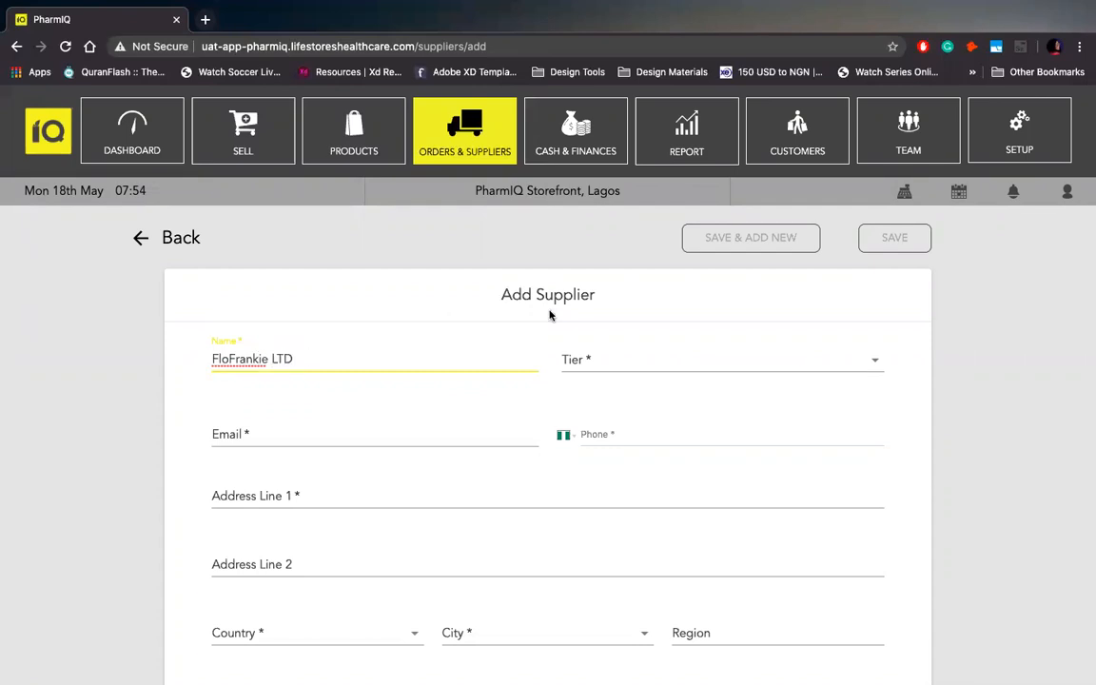
click(616, 364)
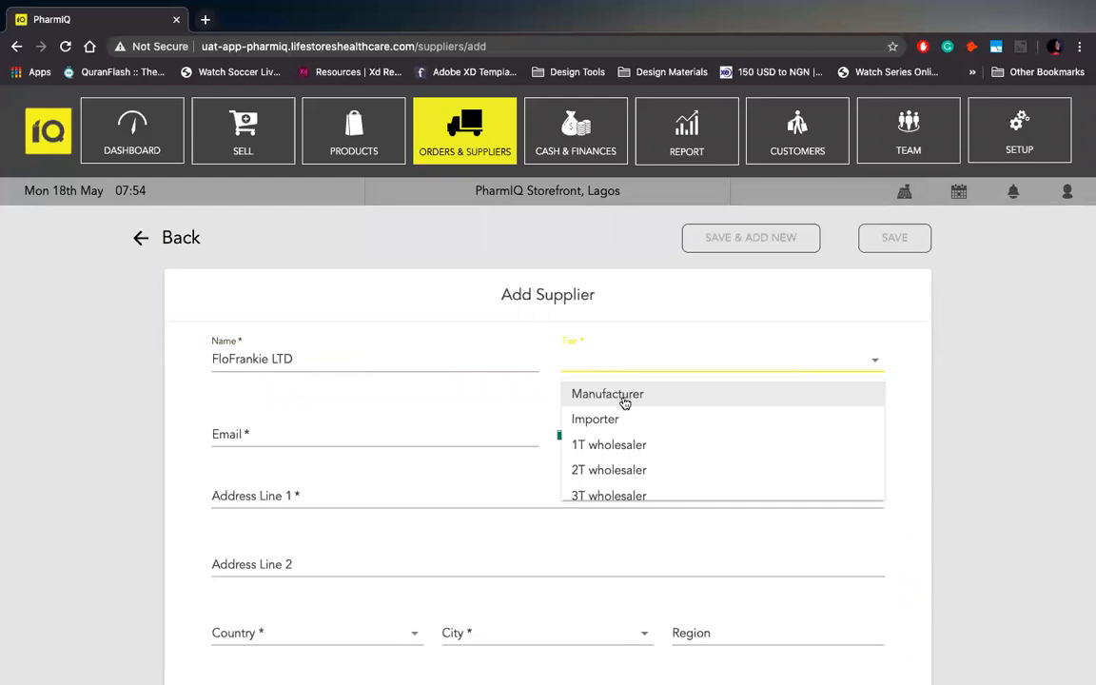
click(642, 472)
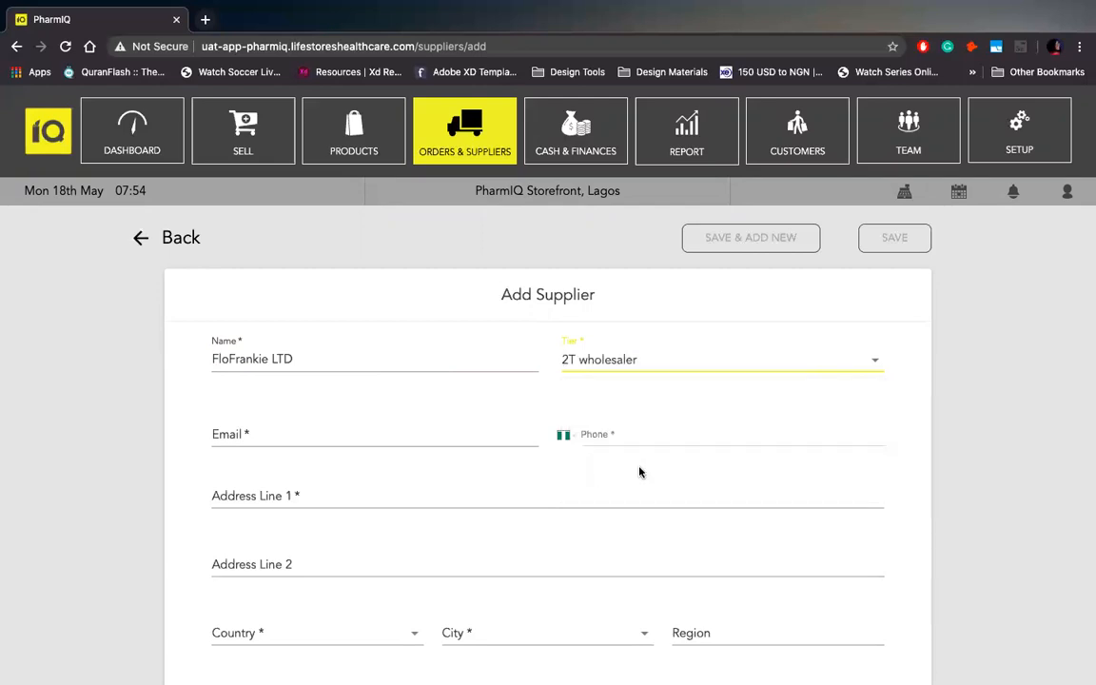
Enter the supplier's e-mail address and a valid phone number.
click(423, 431)
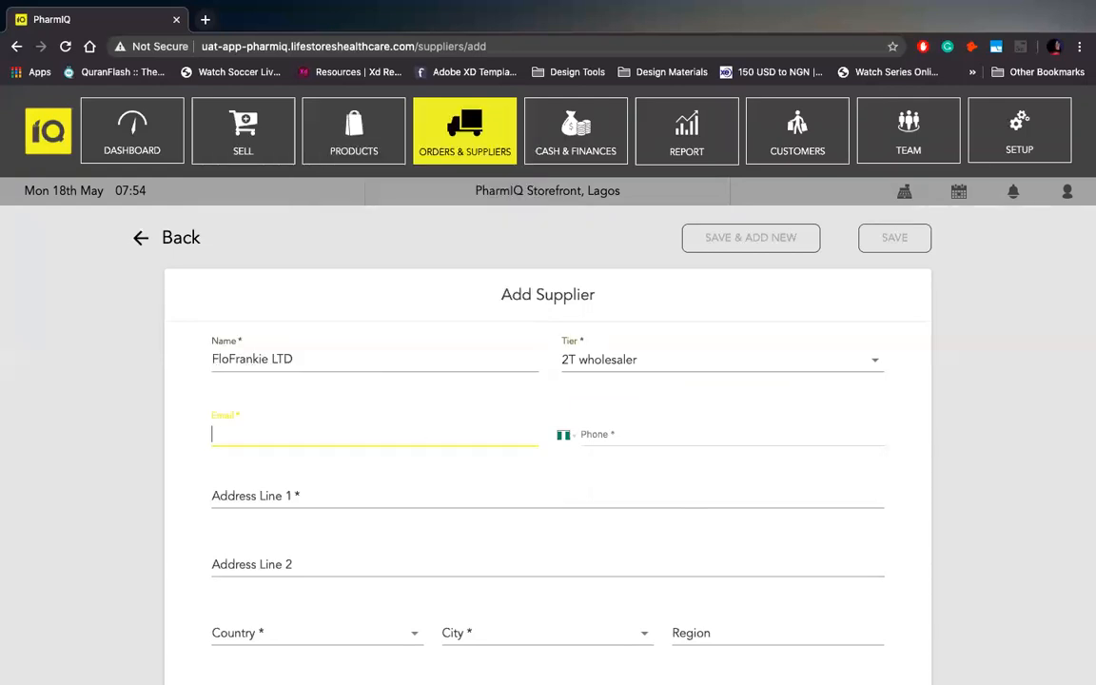
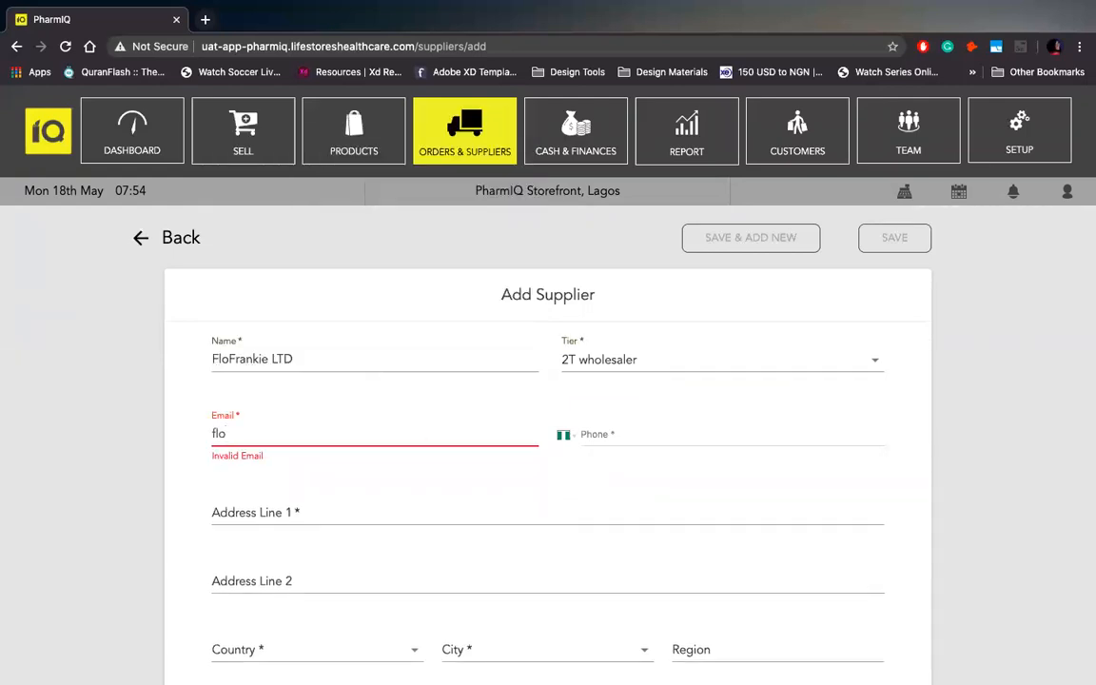
click(661, 437)
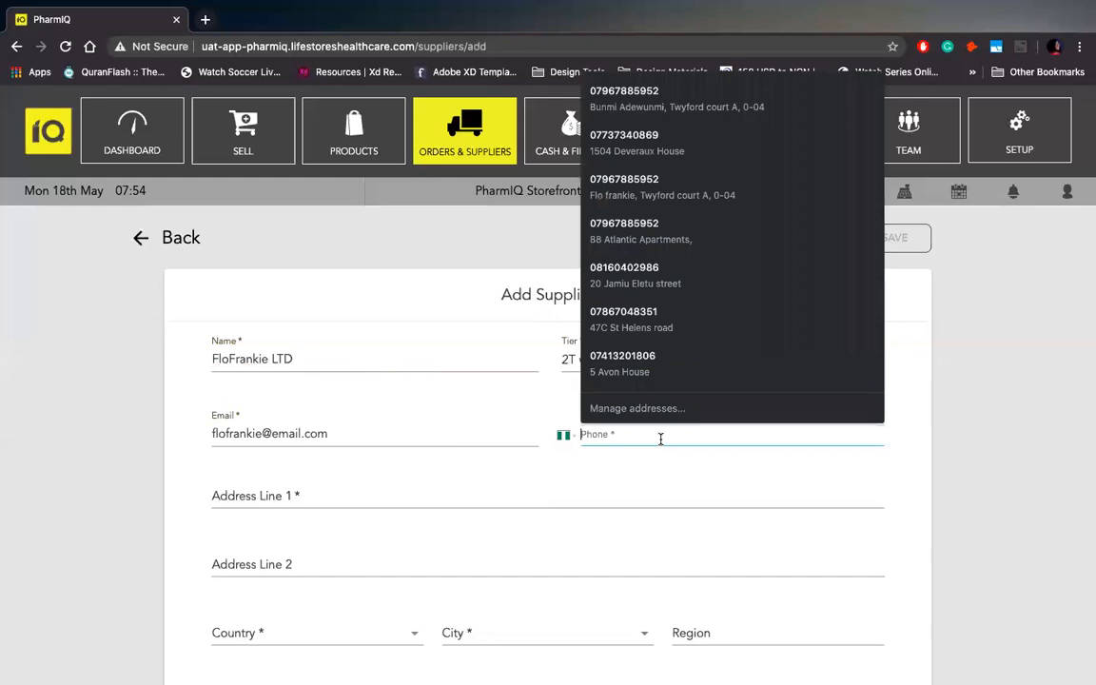
key(Escape)
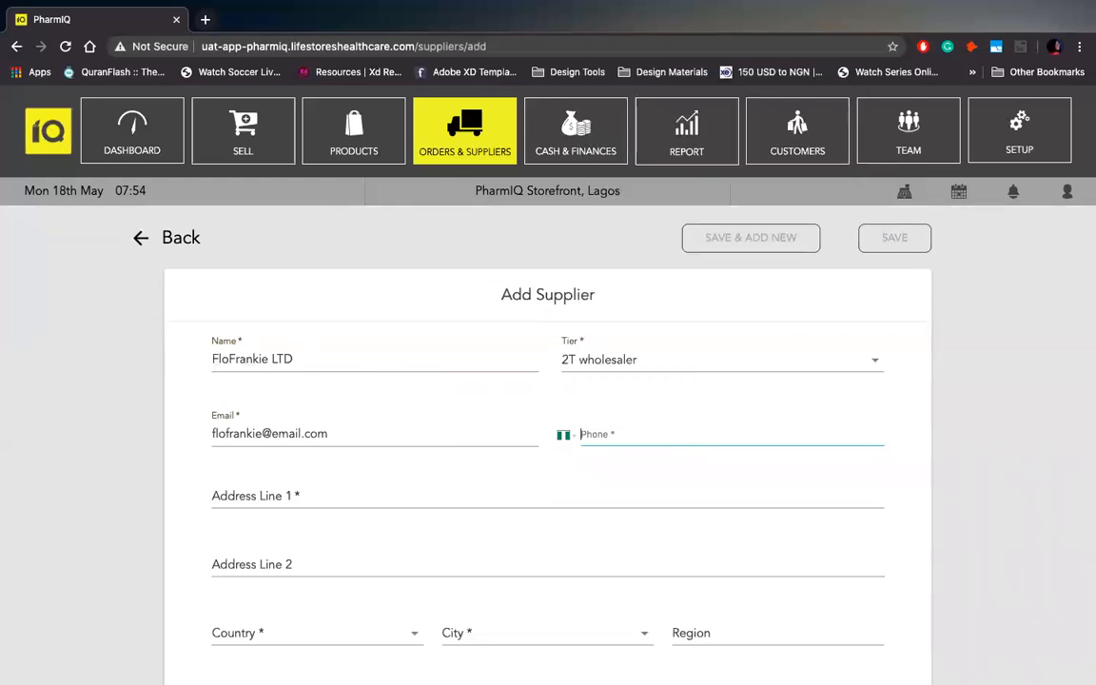
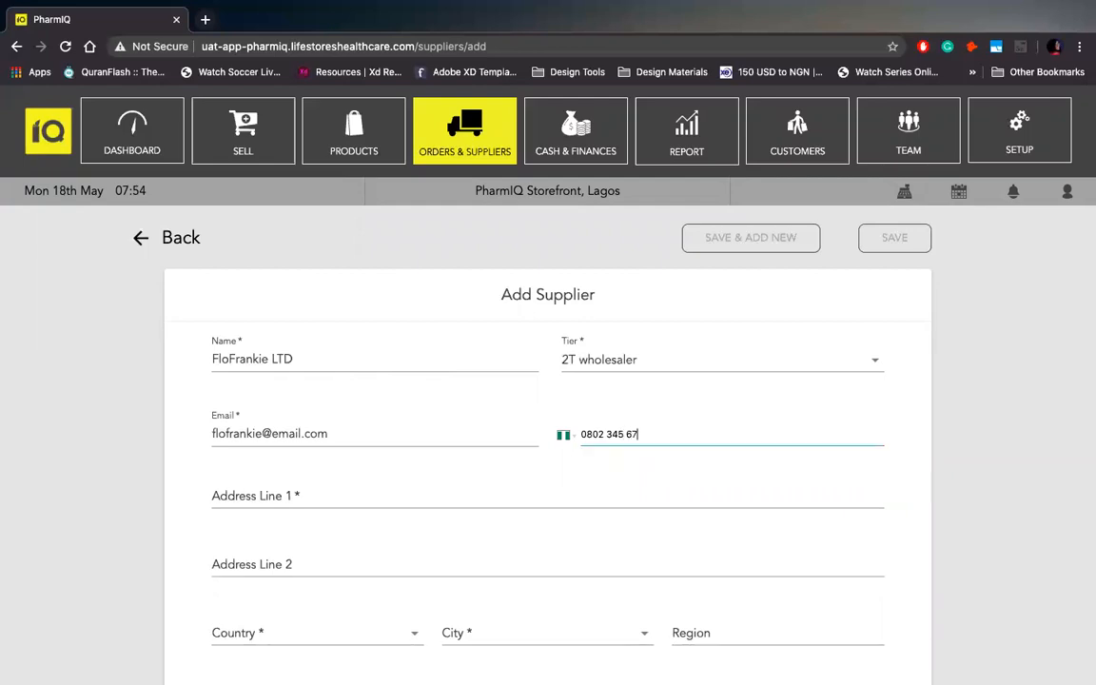
click(460, 490)
Fill in the supplier's street address on Address Line 1 and the second address line.
key(Escape)
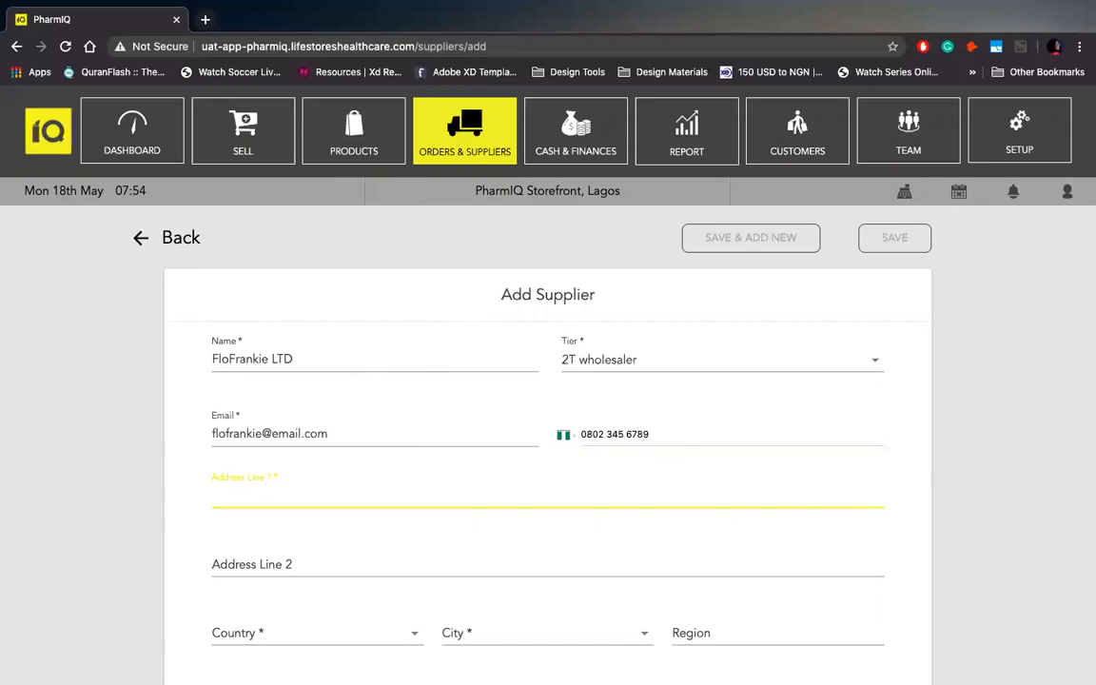
text(fl)
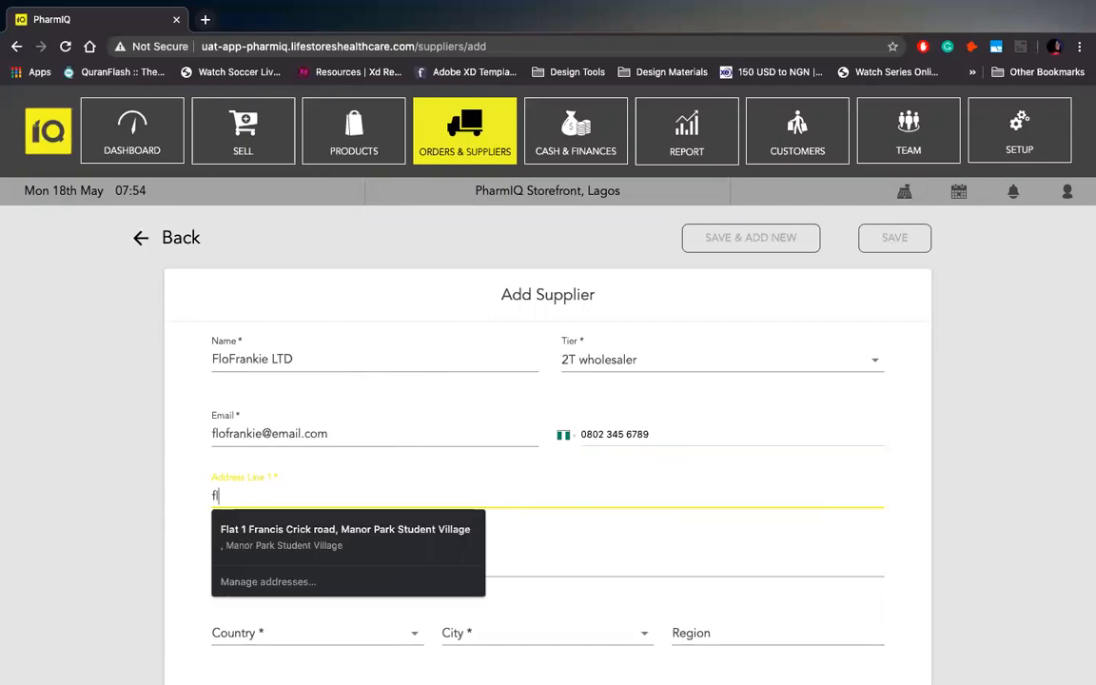
text(o)
key(BackSpace)
key(BackSpace)
key(BackSpace)
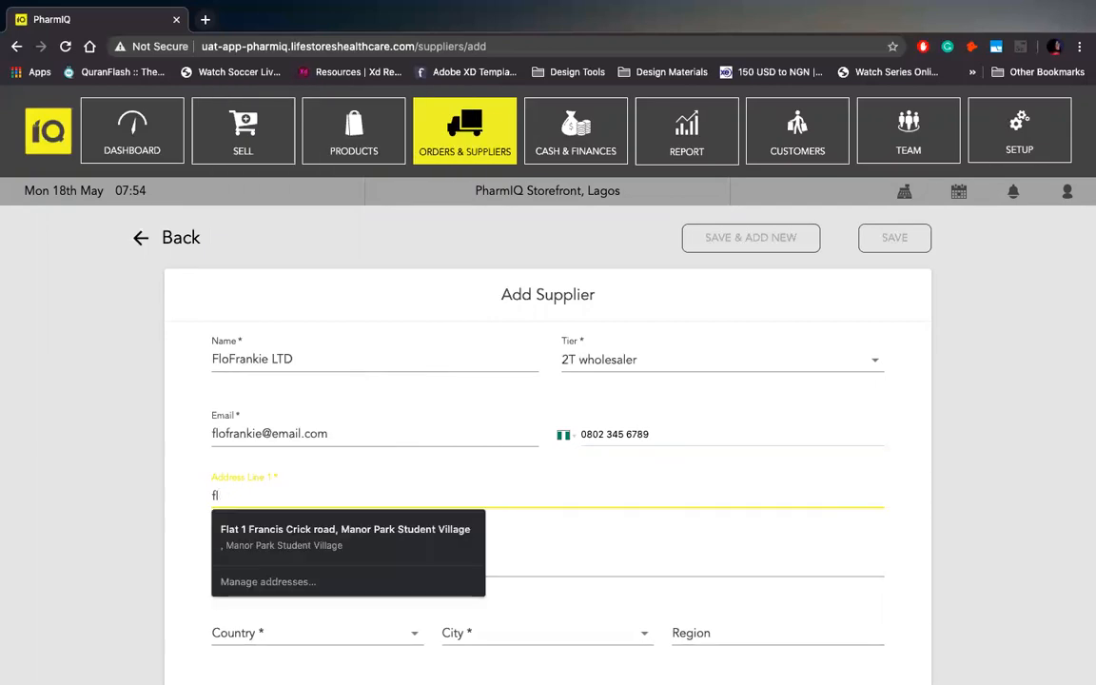
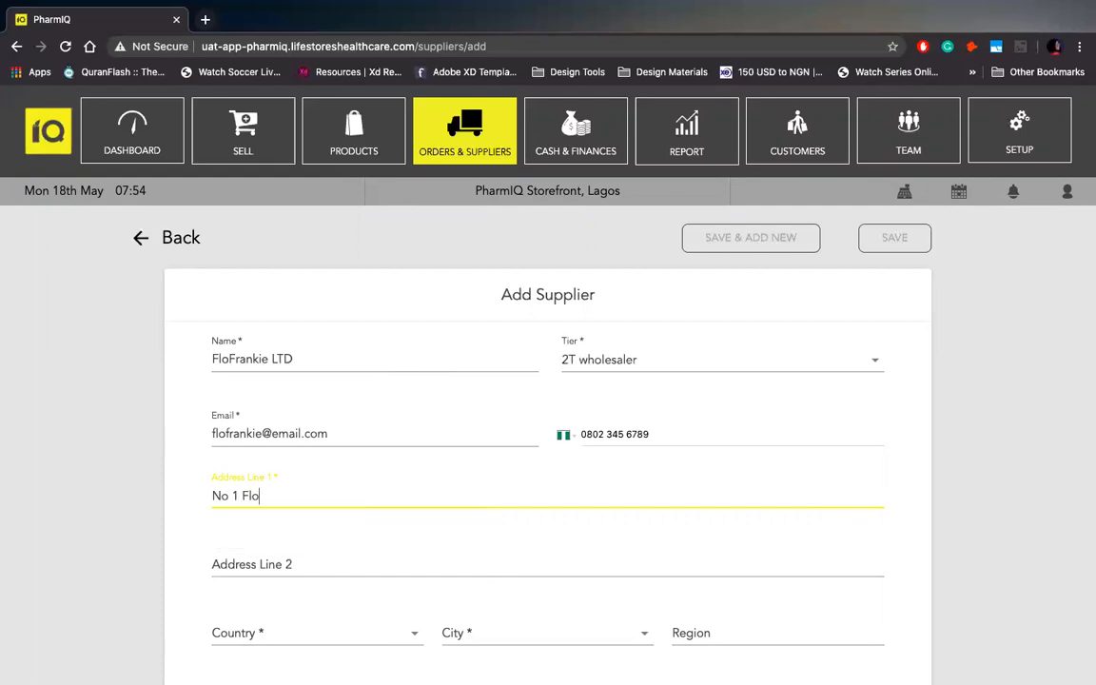
text(Way)
click(401, 565)
scroll(402, 564, down, 3)
scroll(402, 568, down, 2)
text(off Barac)
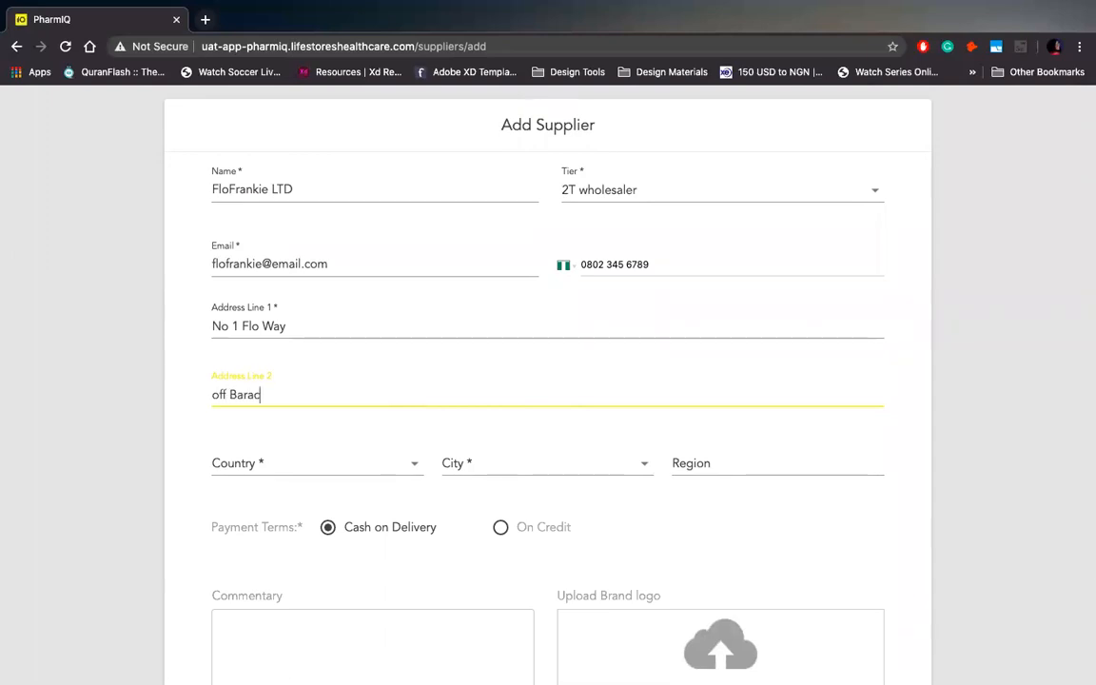
text(ks Road)
Set the supplier's country to Nigeria and city to Lagos.
click(372, 464)
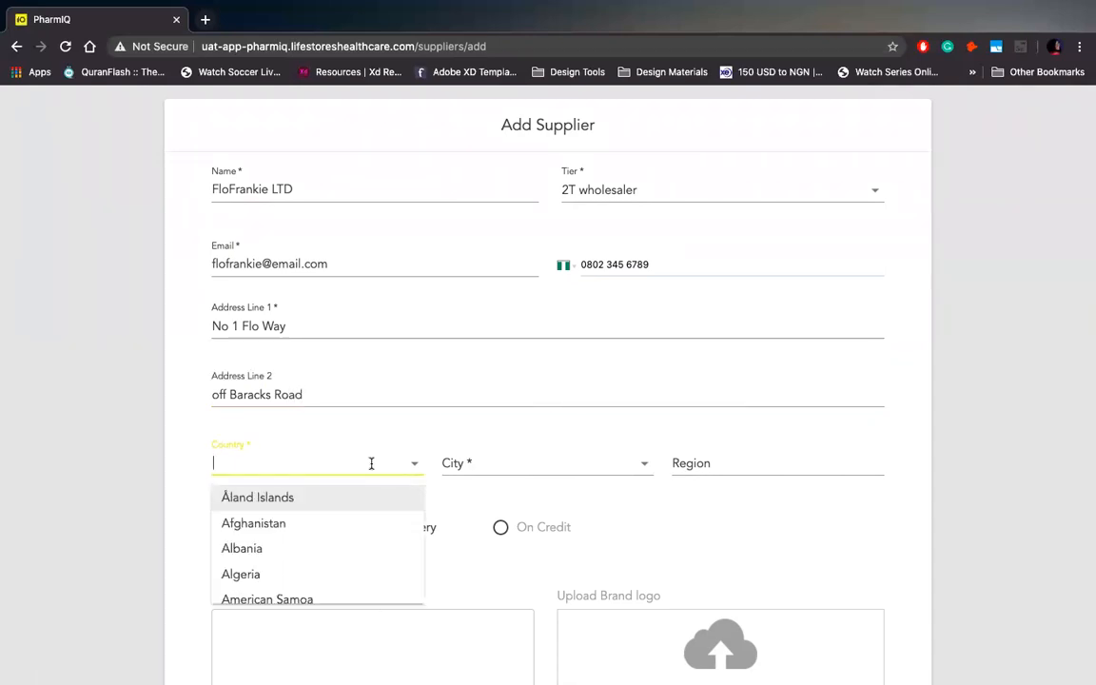
text(niger)
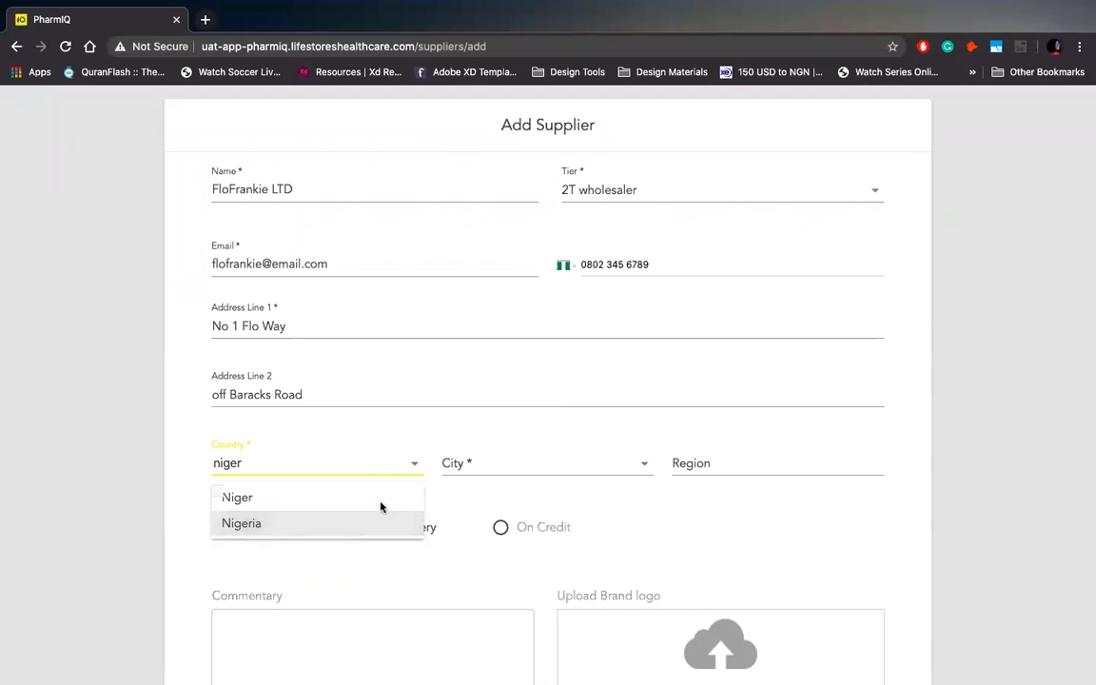
double_click(363, 524)
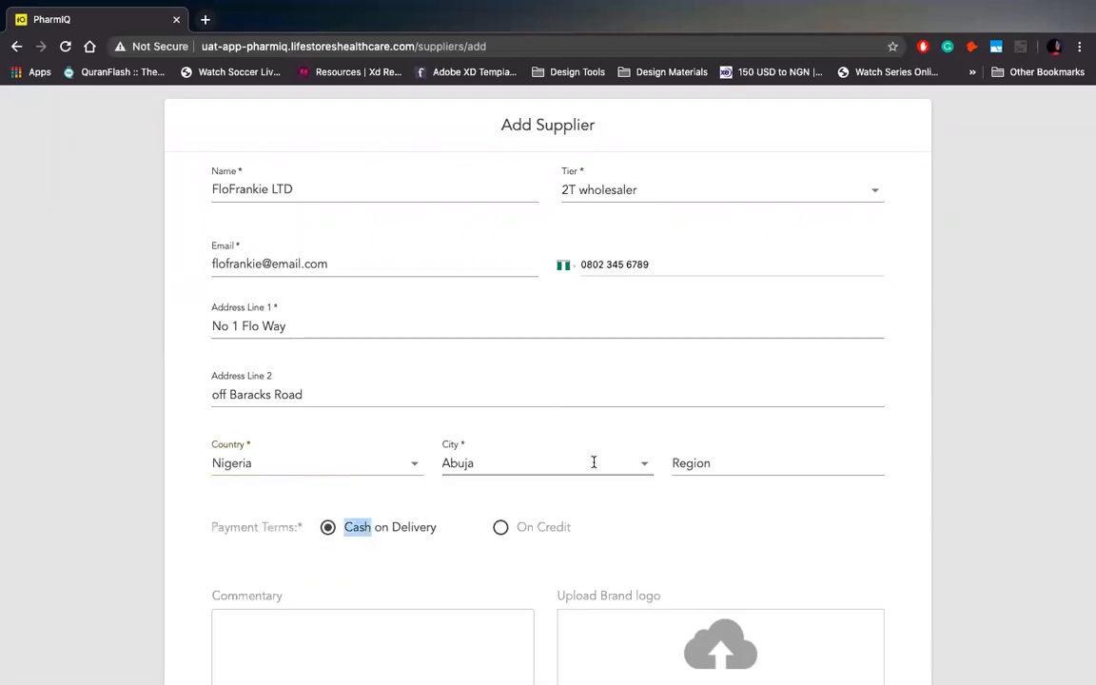
click(552, 463)
click(577, 520)
Enter Frankie as the supplier's region.
click(719, 470)
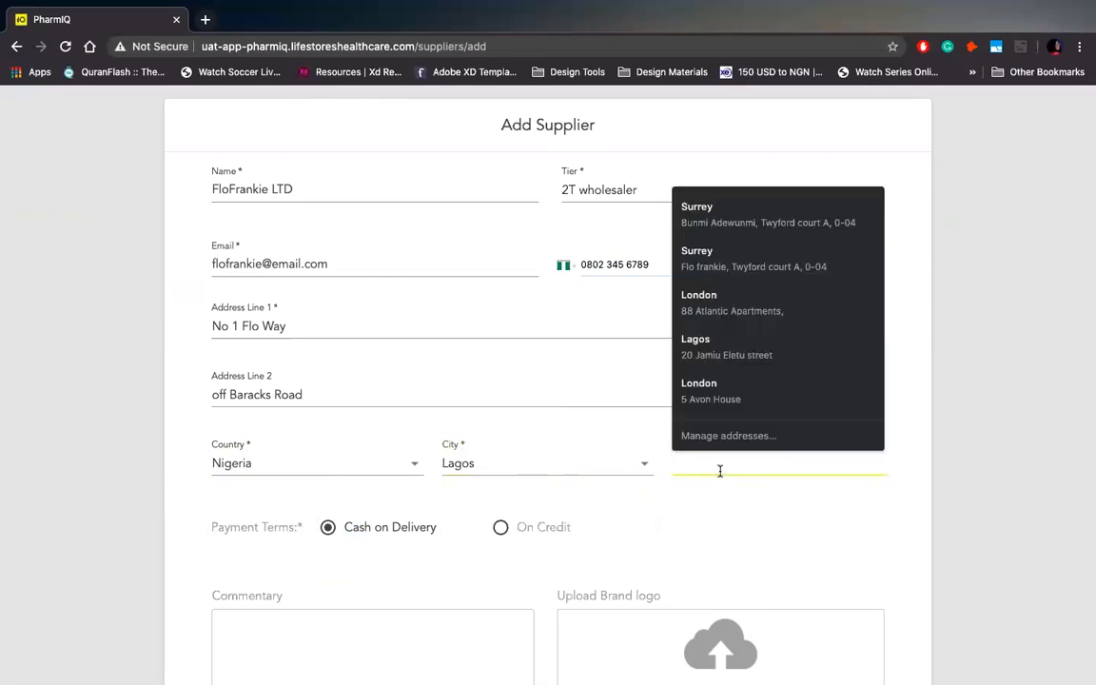
key(Escape)
text(Frankie)
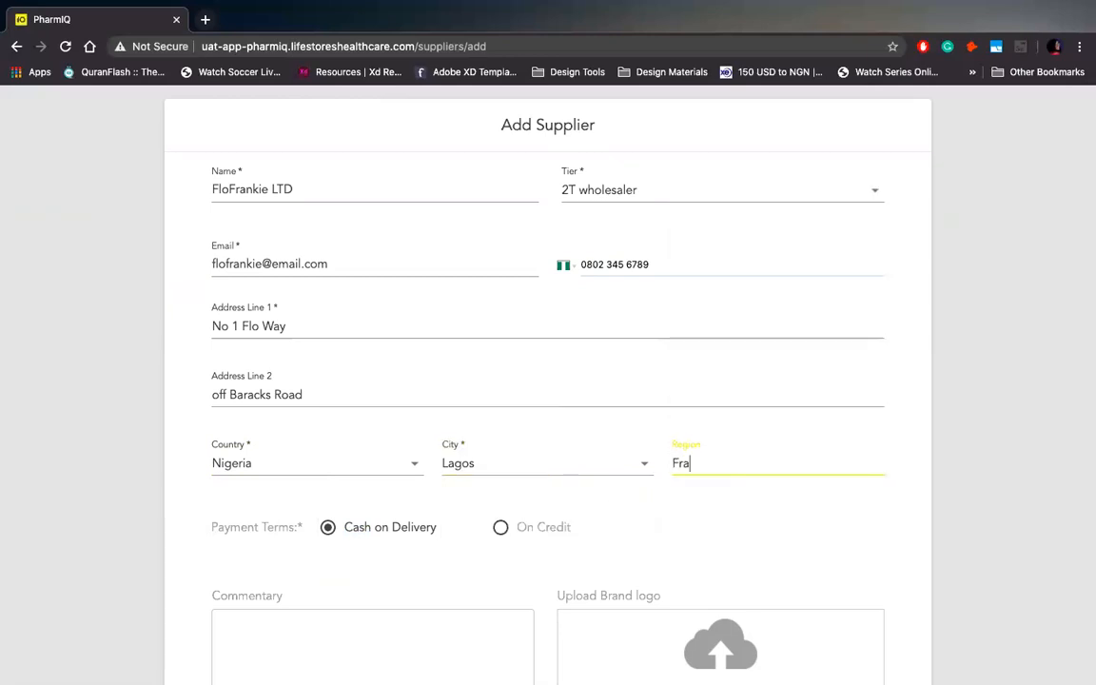
click(384, 573)
scroll(382, 575, down, 3)
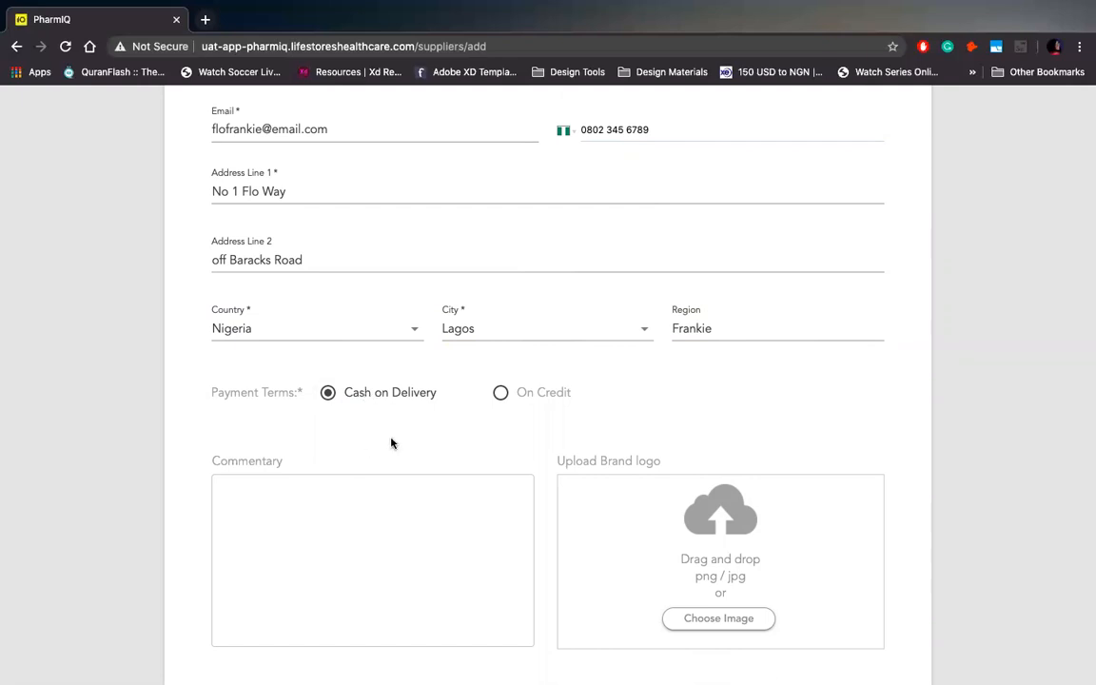
Switch payment terms to On Credit with 15 credit days.
click(501, 394)
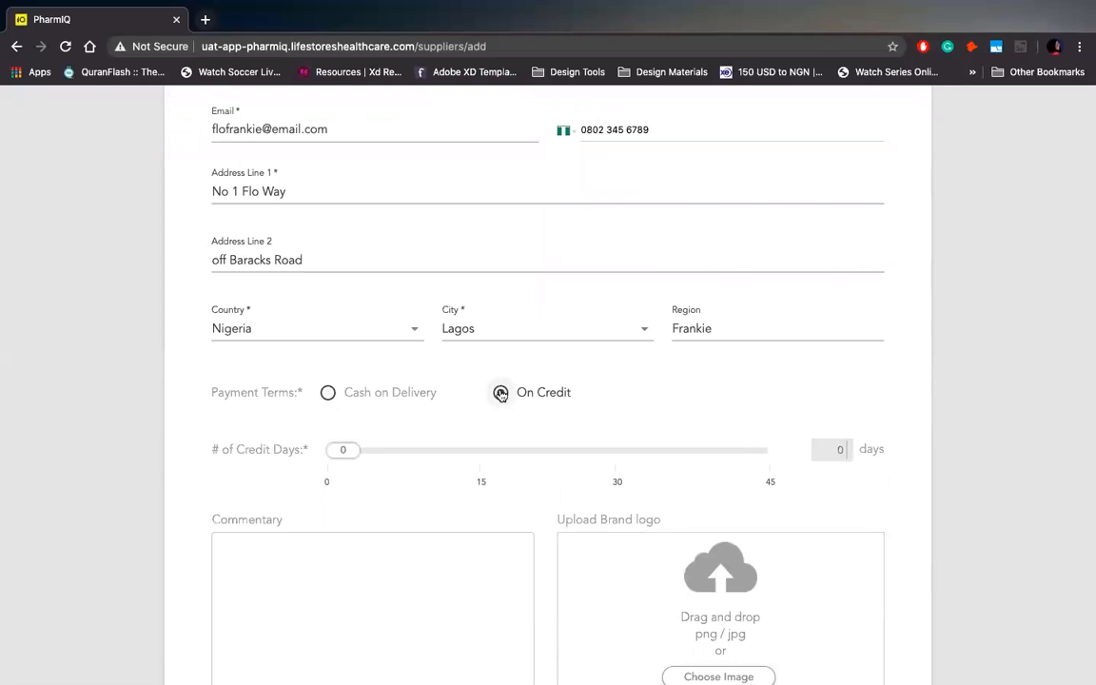
drag(340, 450, 484, 453)
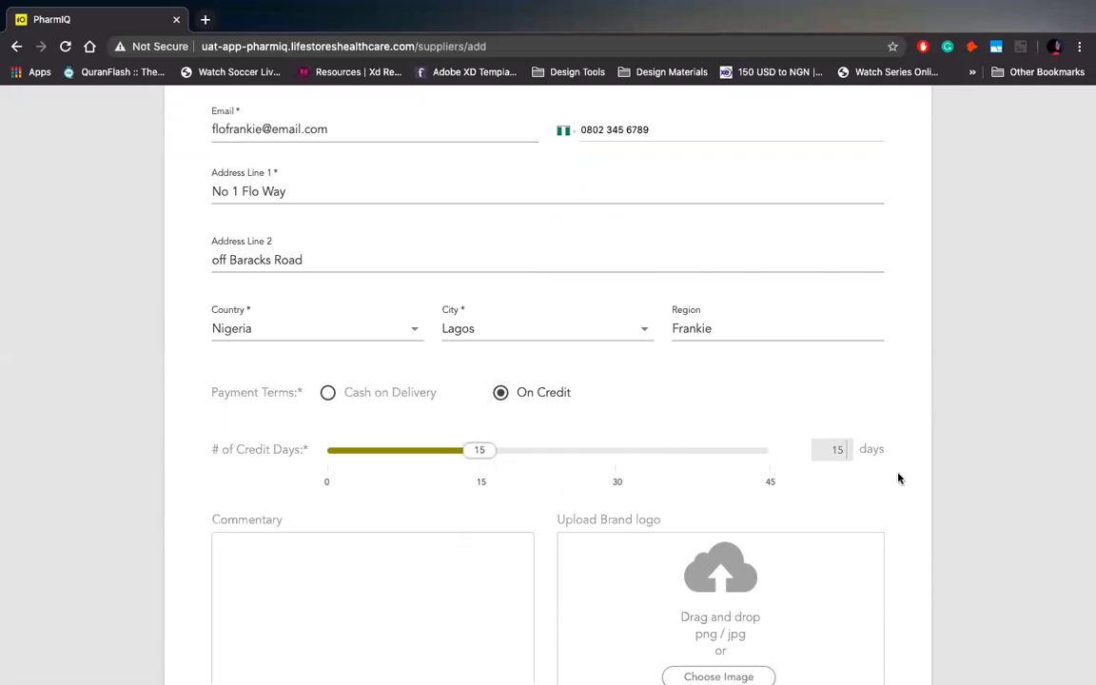
click(846, 453)
key(BackSpace)
key(BackSpace)
text(7)
key(BackSpace)
text(15)
scroll(492, 477, down, 2)
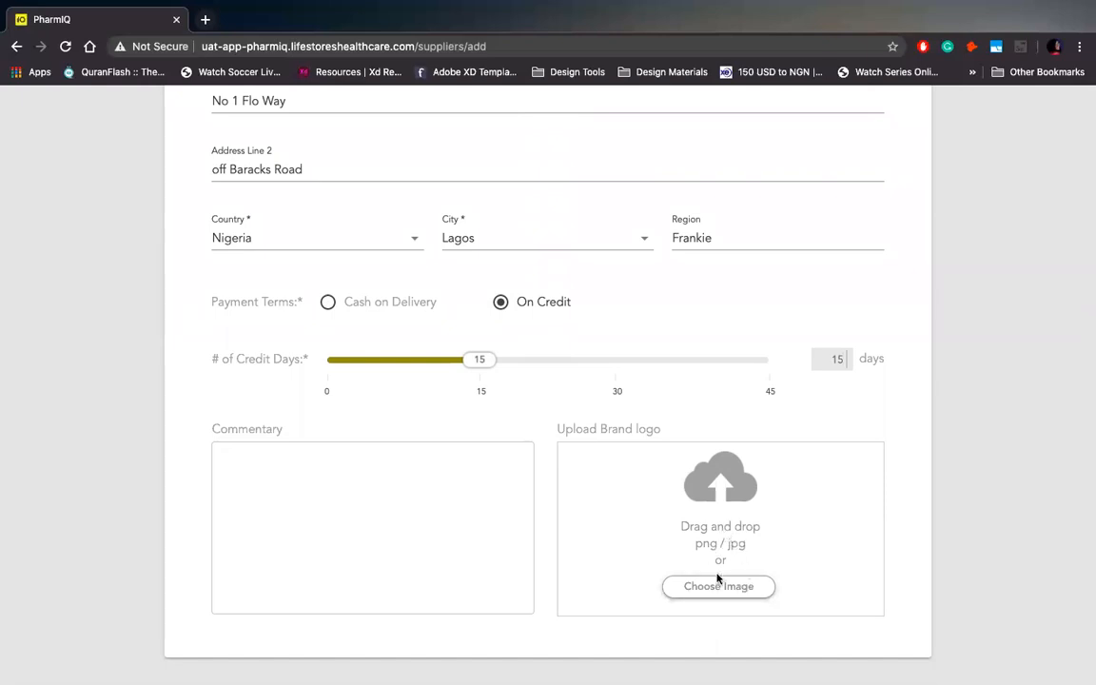
scroll(643, 489, up, 1)
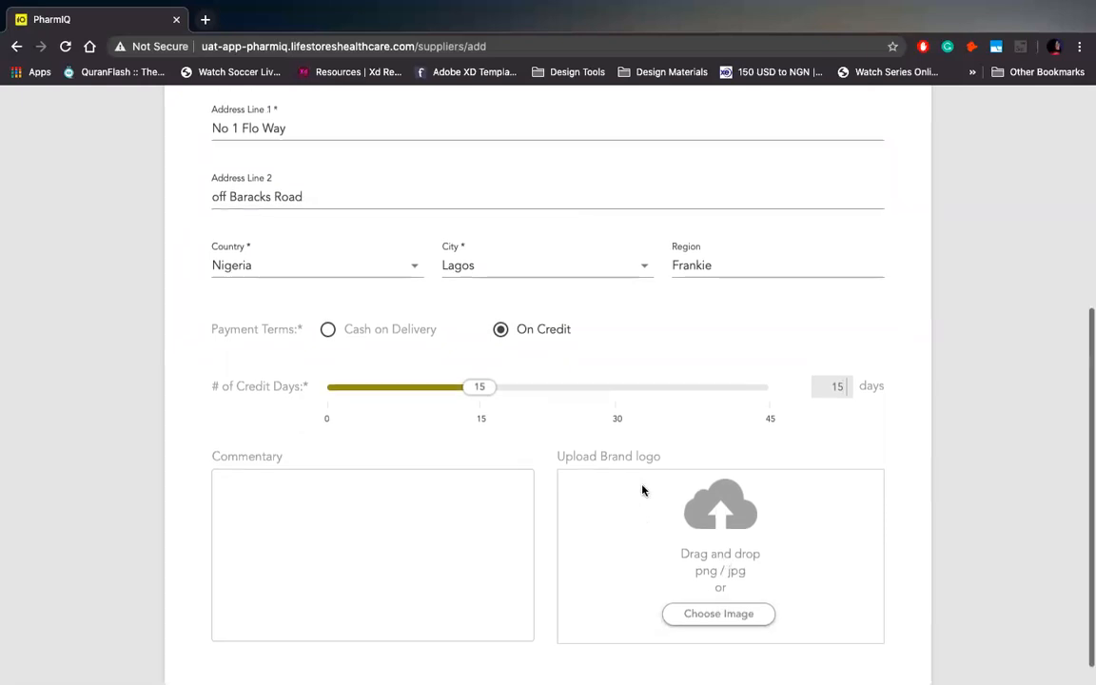
scroll(643, 489, down, 1)
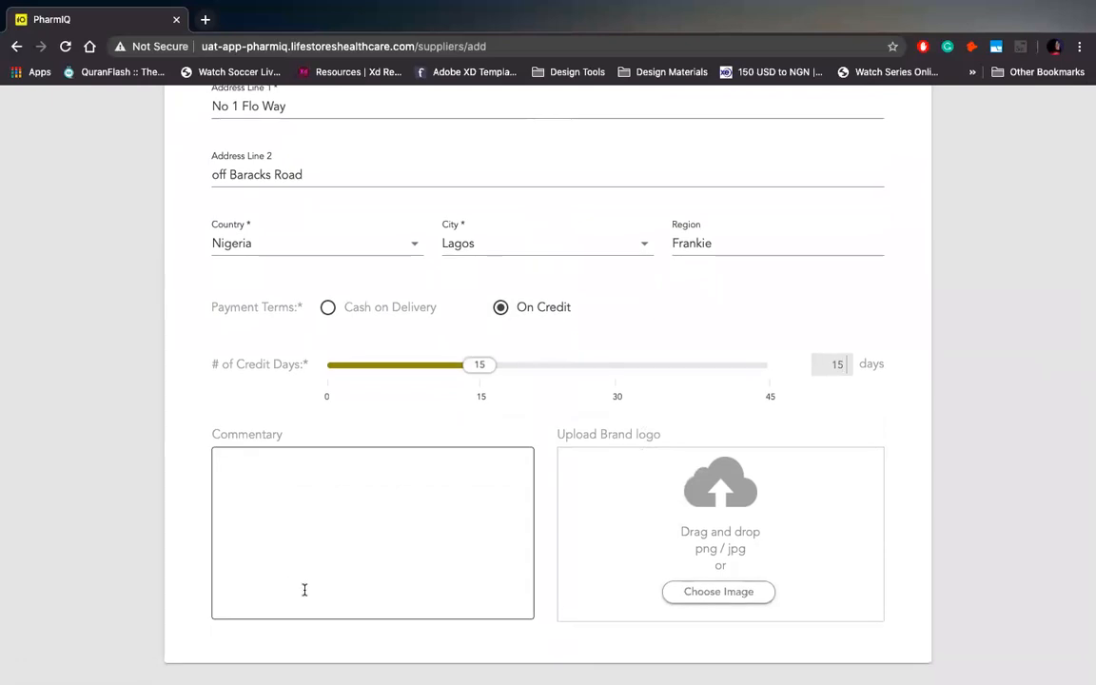
scroll(366, 522, up, 1)
scroll(366, 522, up, 2)
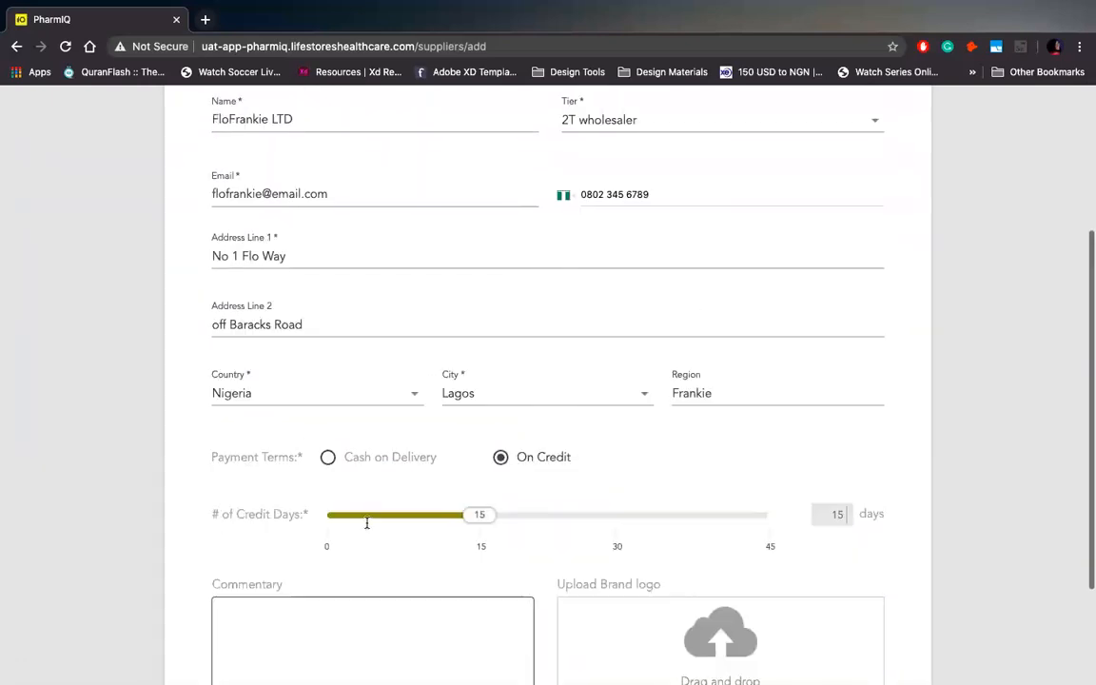
scroll(368, 526, up, 3)
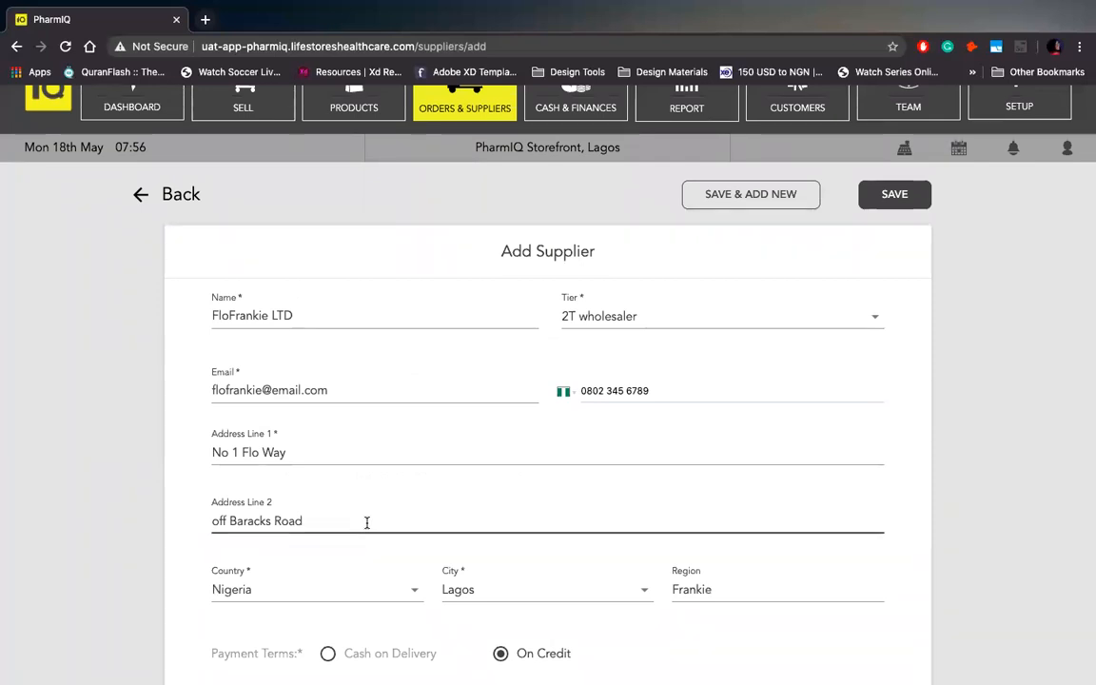
Save FloFrankie LTD and bring up the approved/proposed supplier view toggles.
click(892, 198)
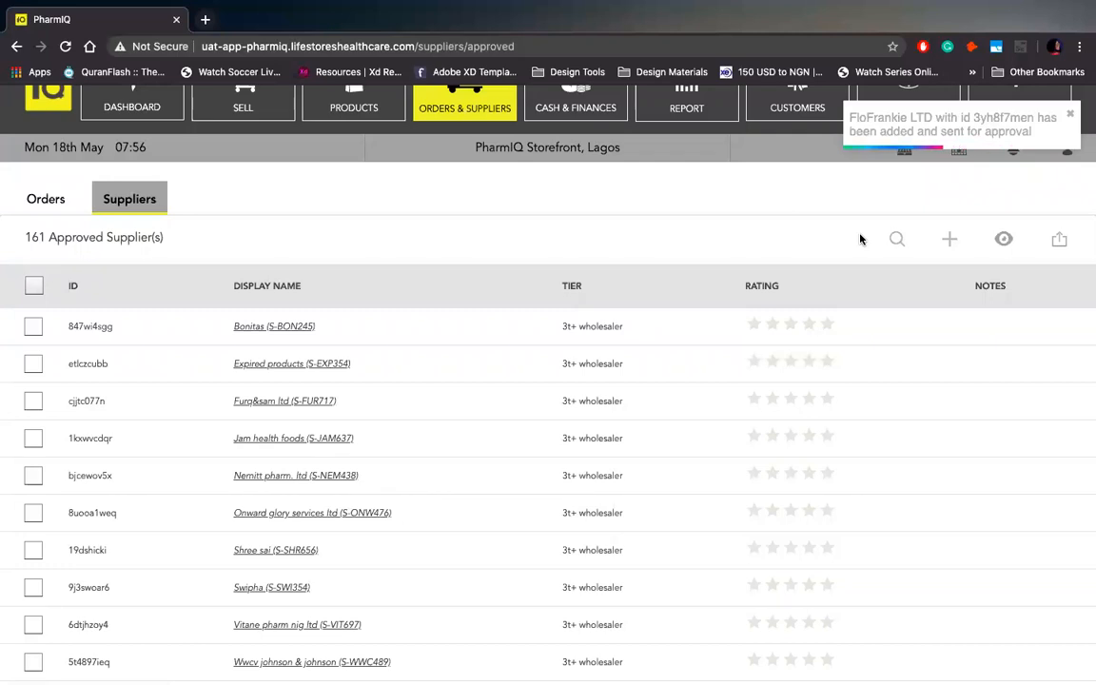
click(1003, 243)
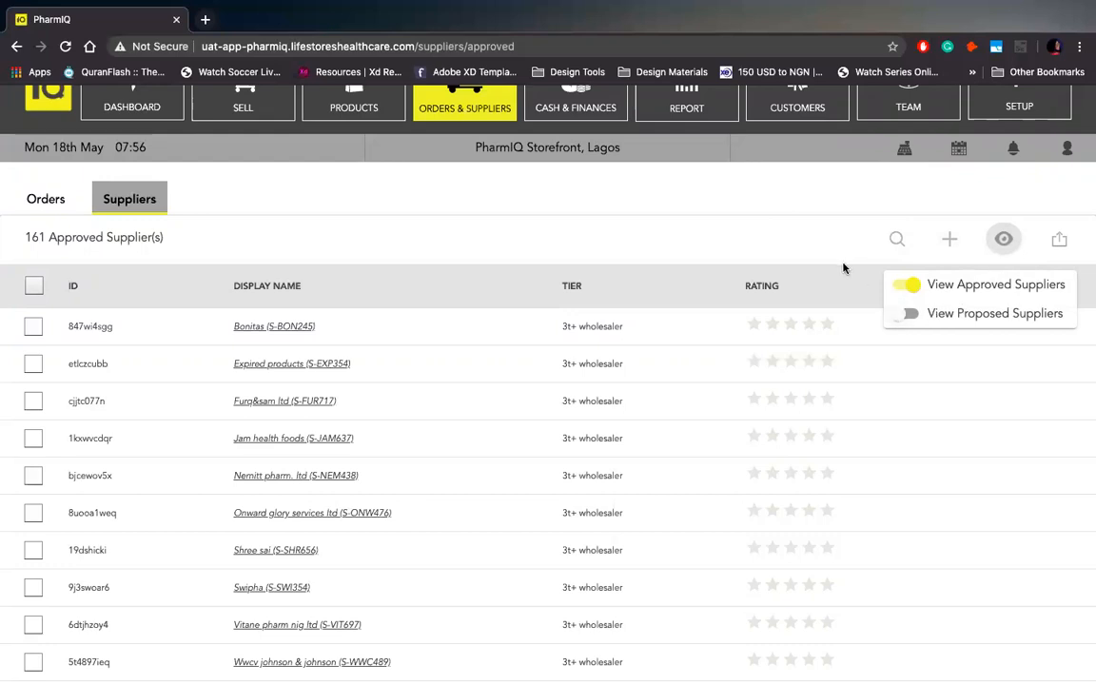
scroll(797, 506, down, 5)
scroll(797, 506, up, 5)
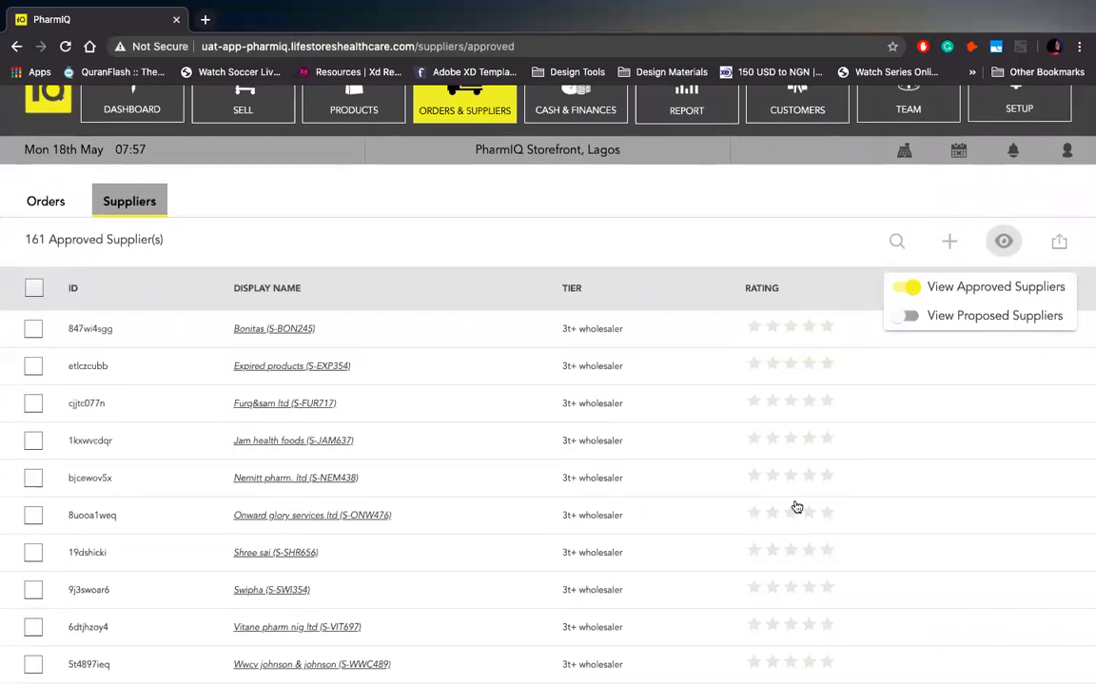
scroll(796, 506, up, 1)
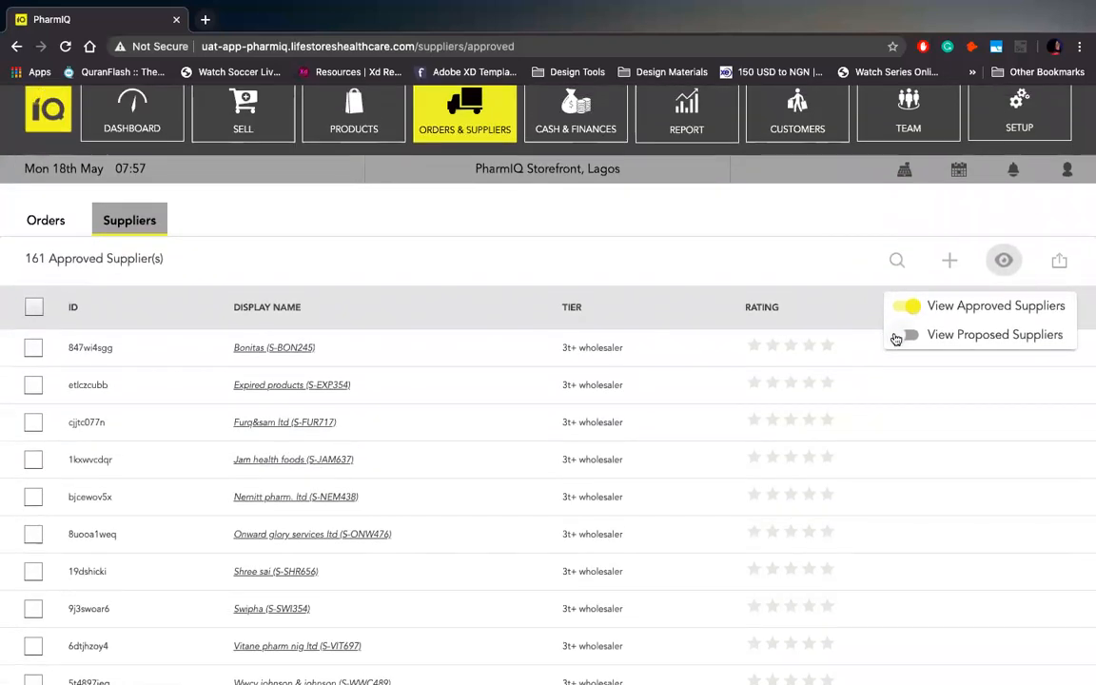
Show proposed suppliers and review FloFrankie LTD's details: 2T wholesaler, On Credit, 15 days.
click(896, 340)
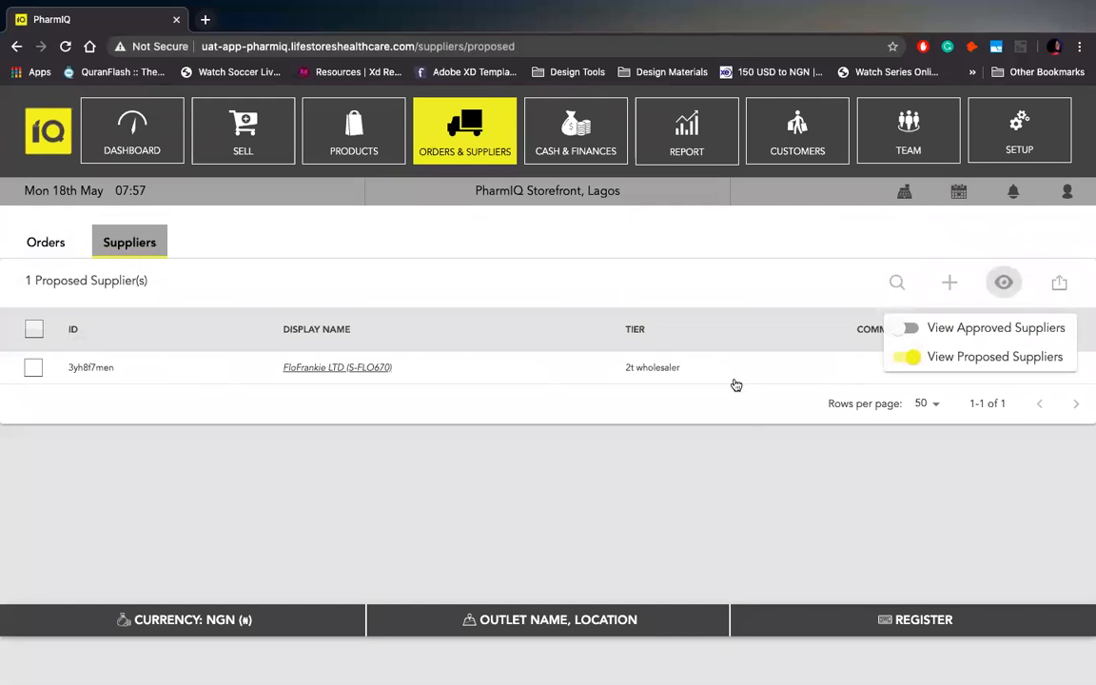
click(305, 370)
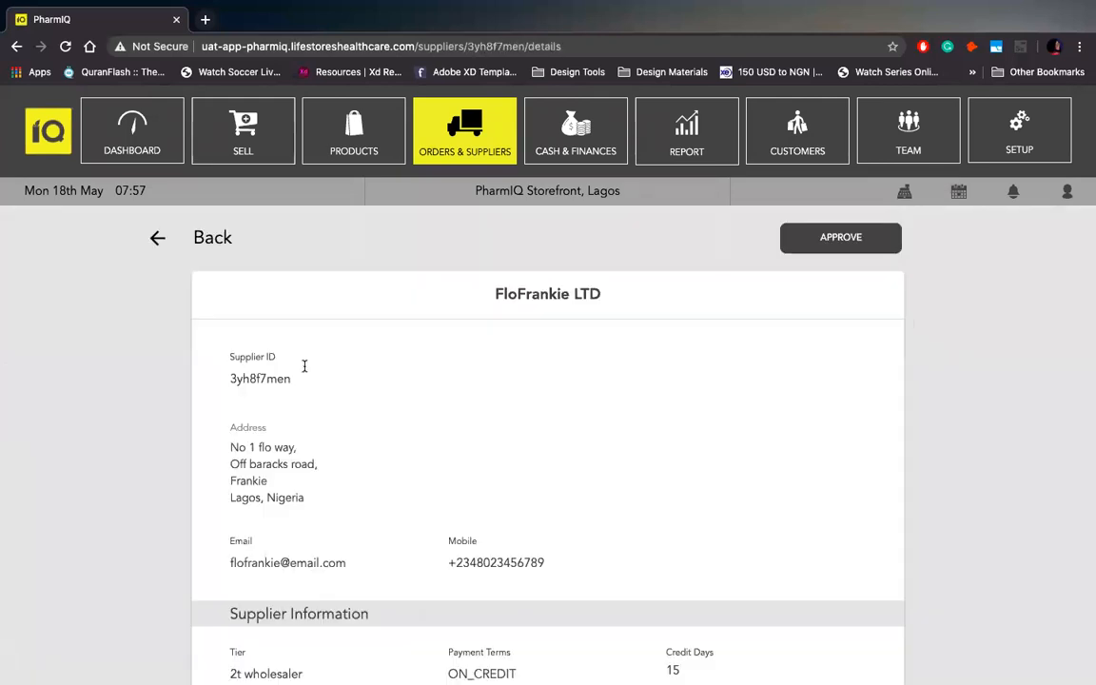
scroll(412, 447, down, 3)
scroll(412, 447, up, 2)
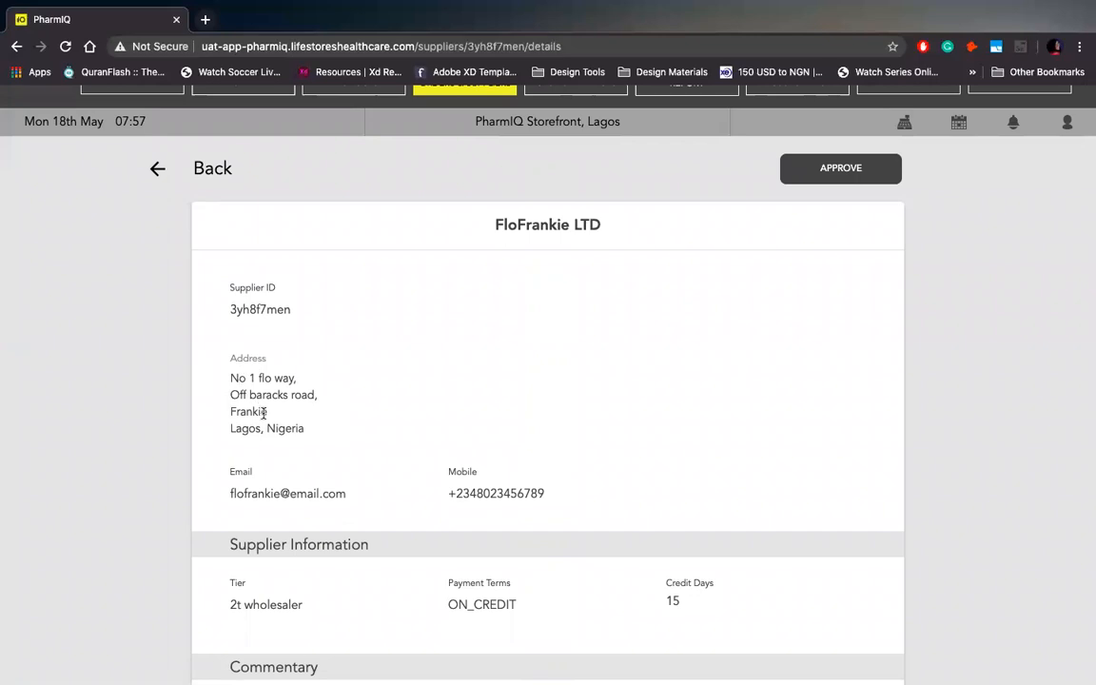
scroll(283, 433, down, 1)
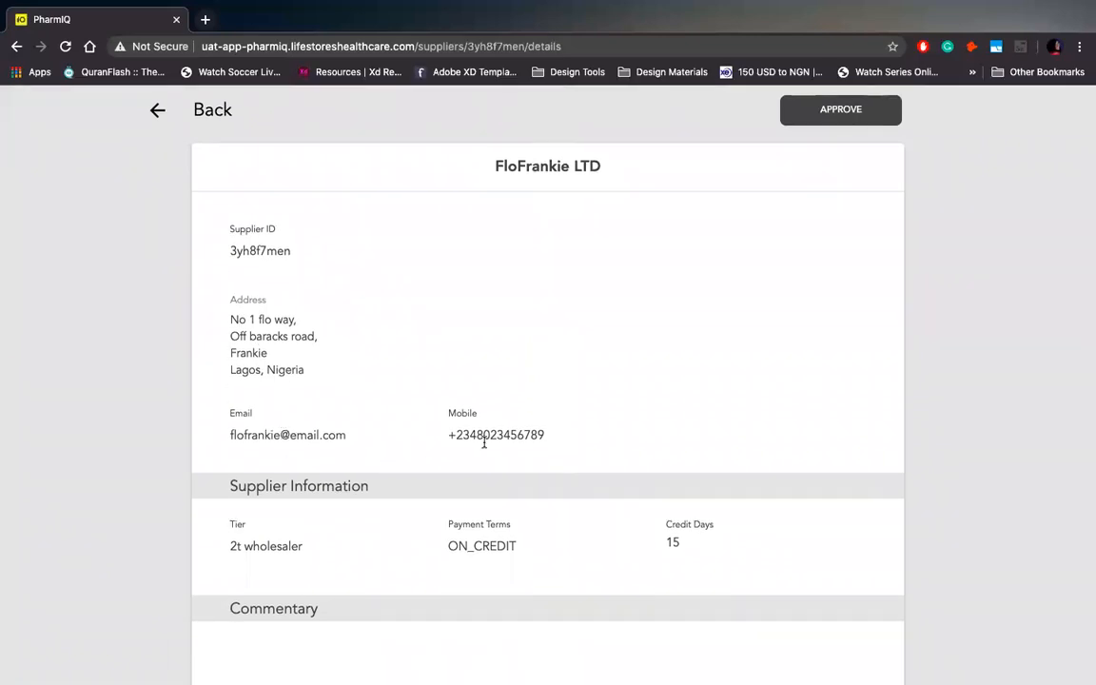
scroll(361, 557, down, 1)
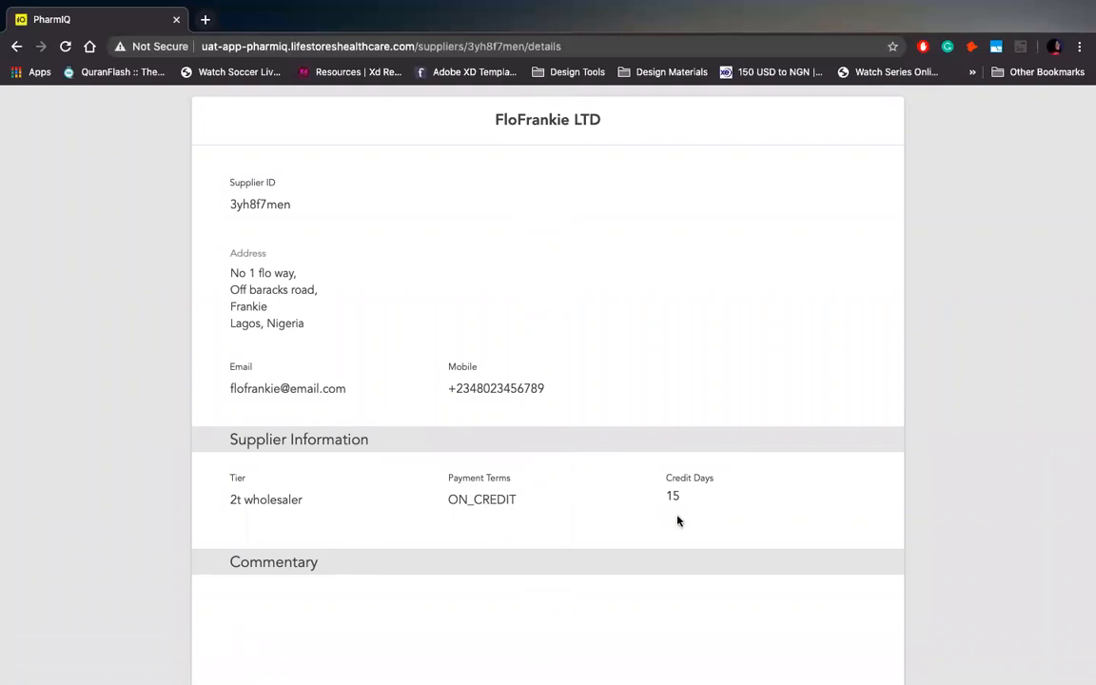
scroll(677, 520, down, 1)
scroll(678, 520, up, 3)
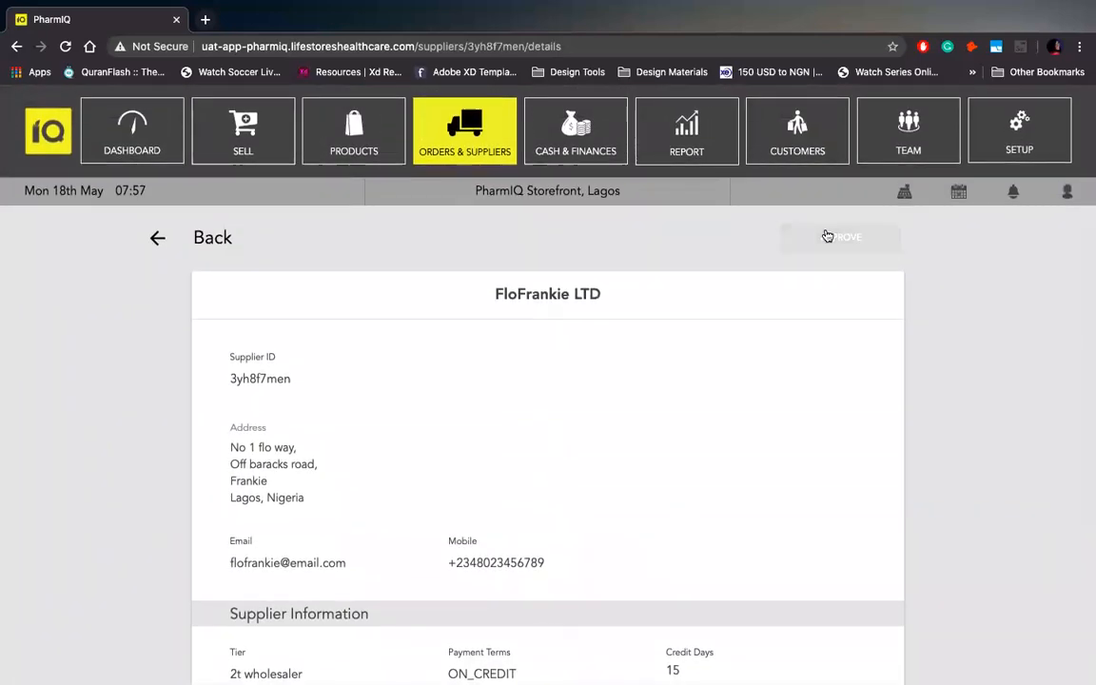
Approve FloFrankie LTD from its details page and return to the Suppliers list.
click(827, 242)
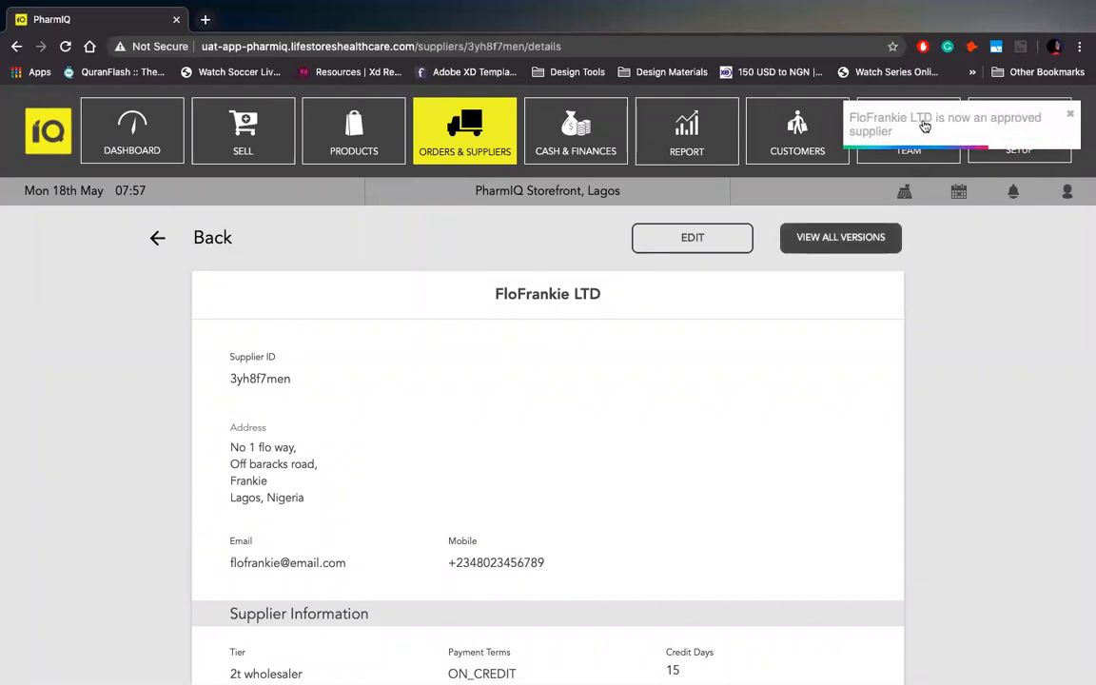
click(157, 239)
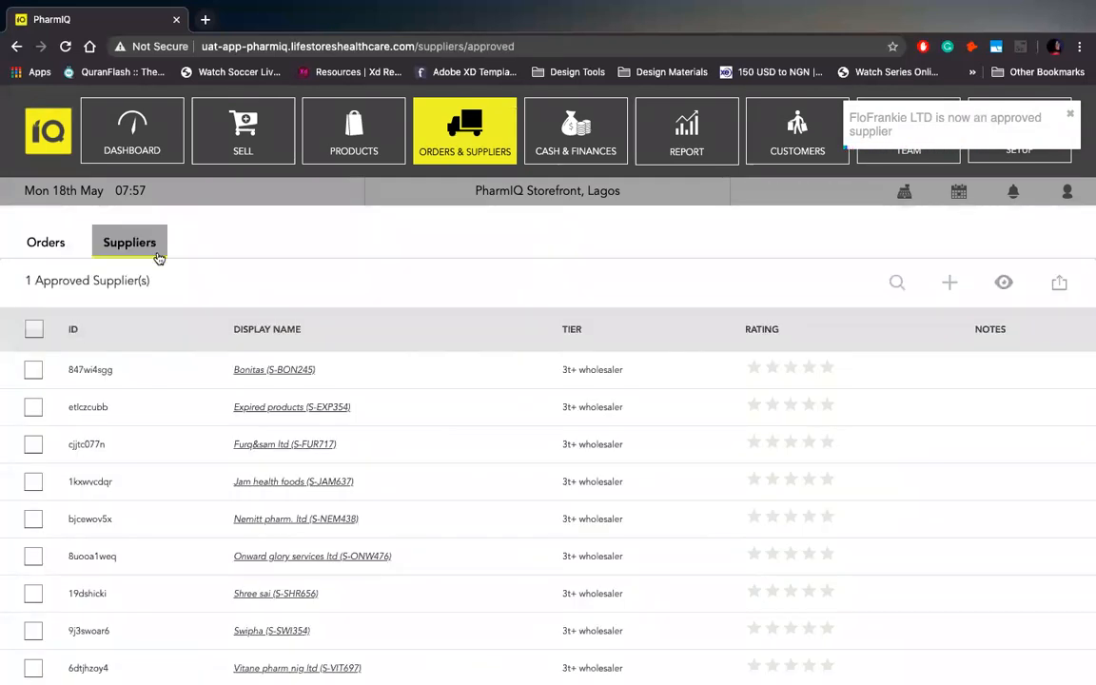
Confirm no proposed suppliers remain, then reload the approved list showing 162 suppliers.
click(1002, 284)
click(906, 359)
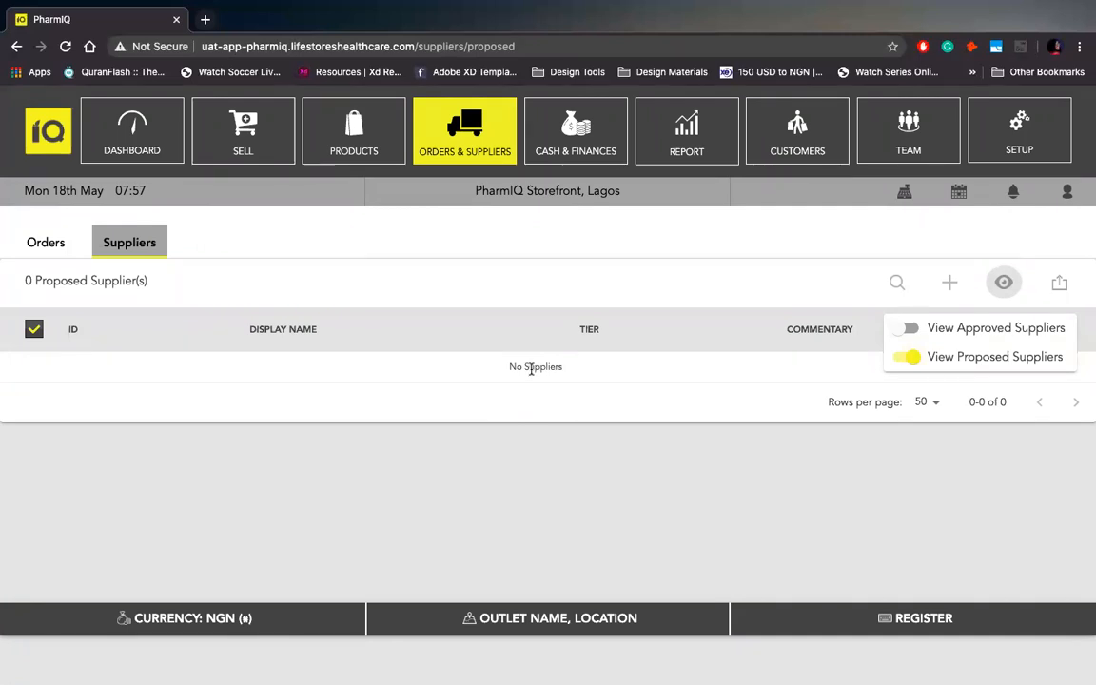
click(905, 328)
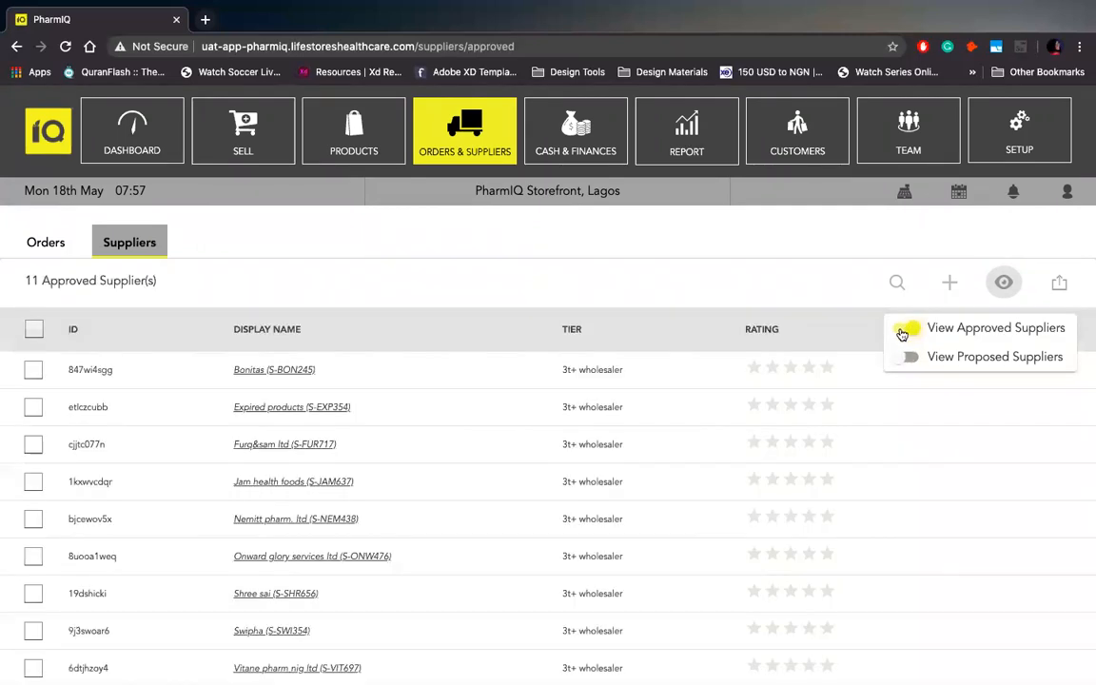
click(584, 46)
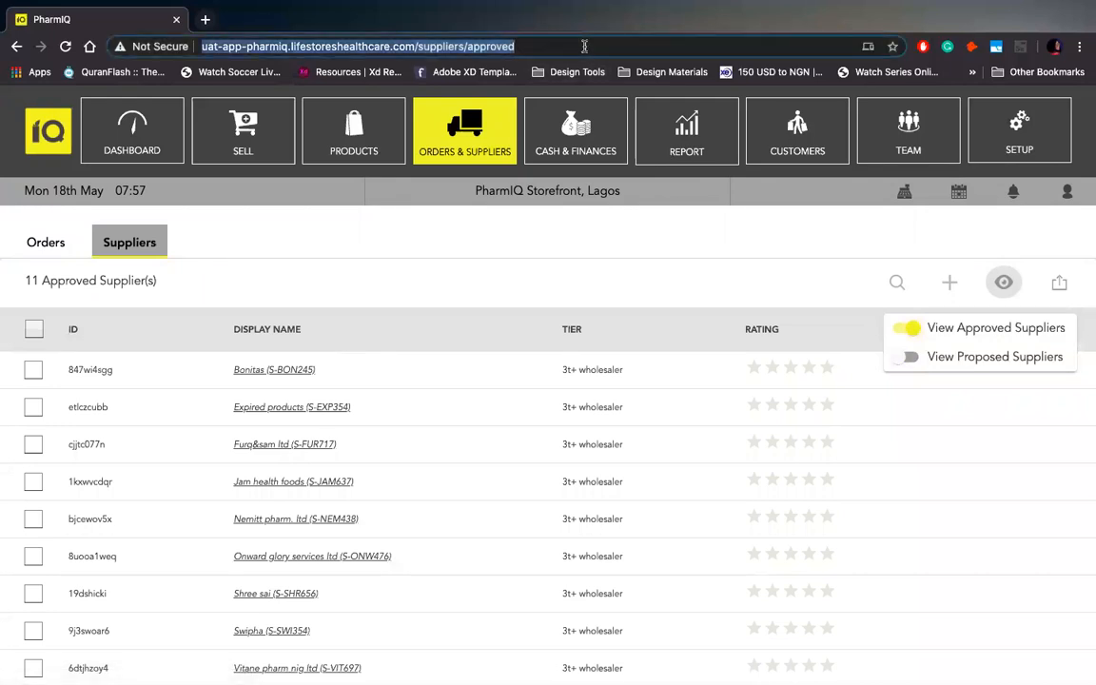
key(Return)
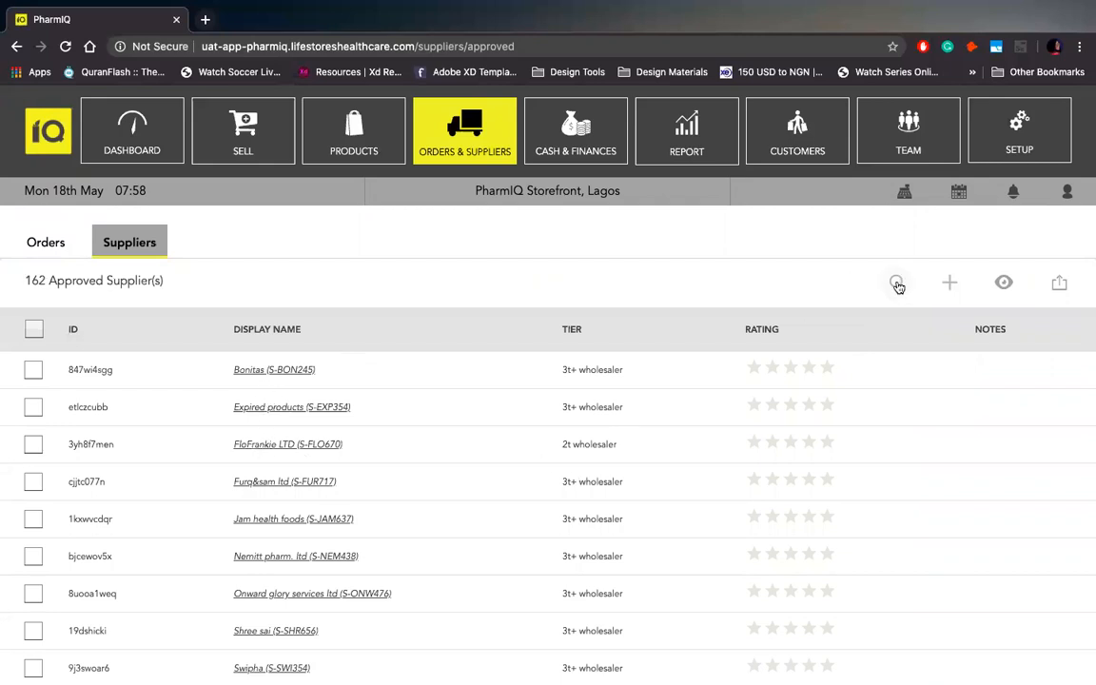
click(287, 445)
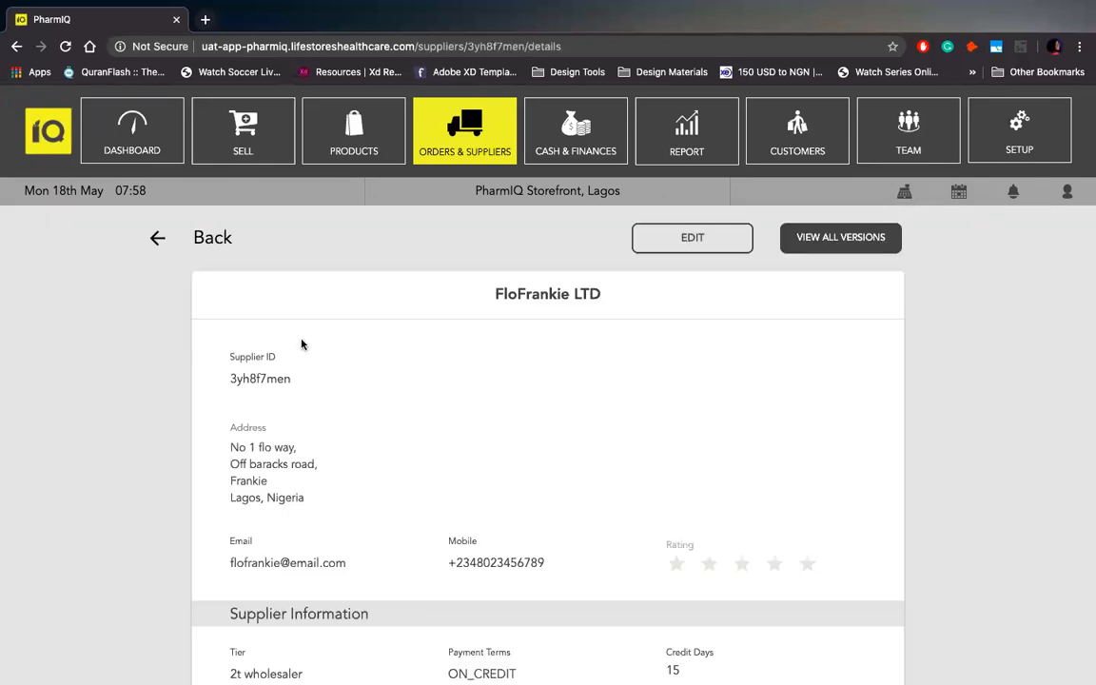
scroll(306, 457, down, 3)
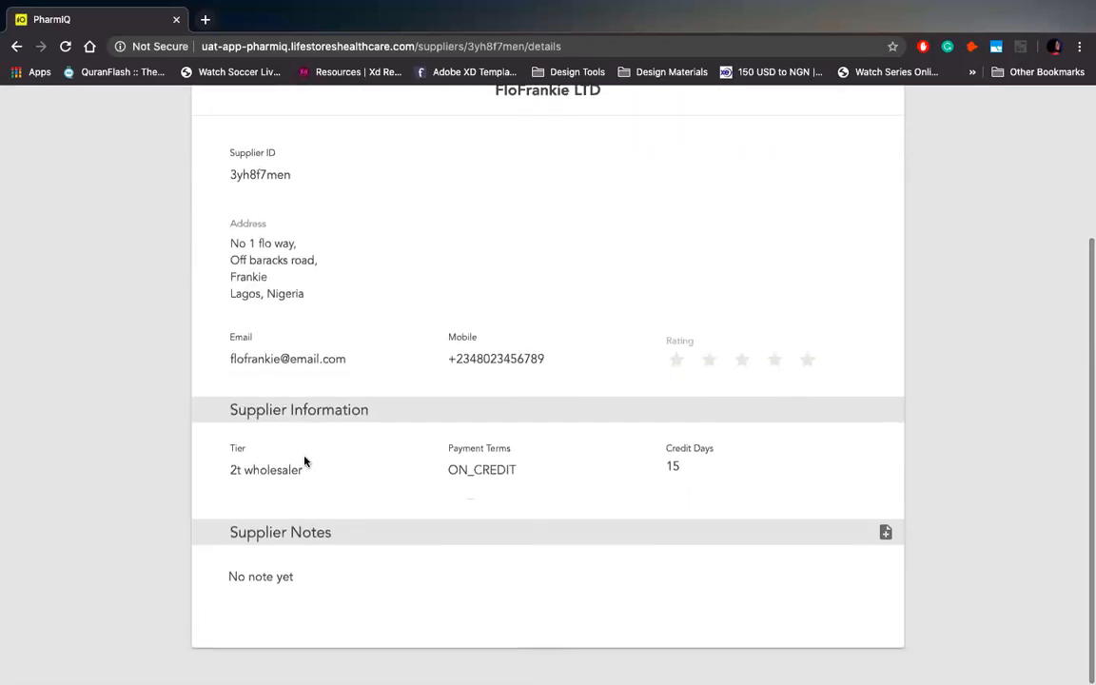
scroll(304, 462, up, 3)
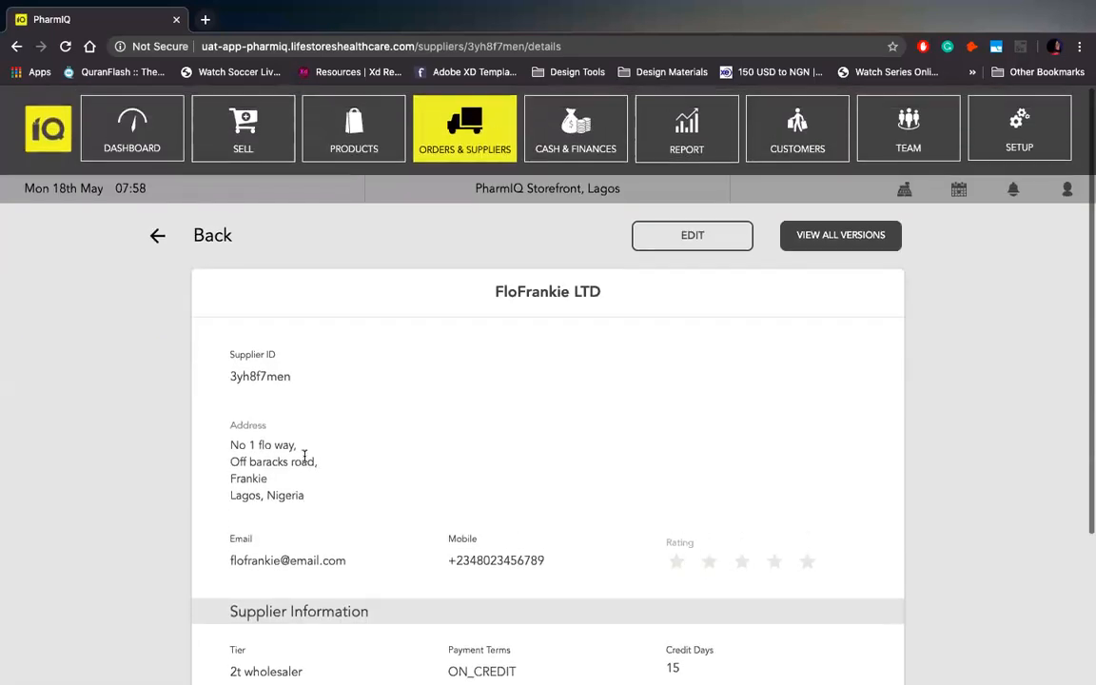
scroll(304, 460, down, 1)
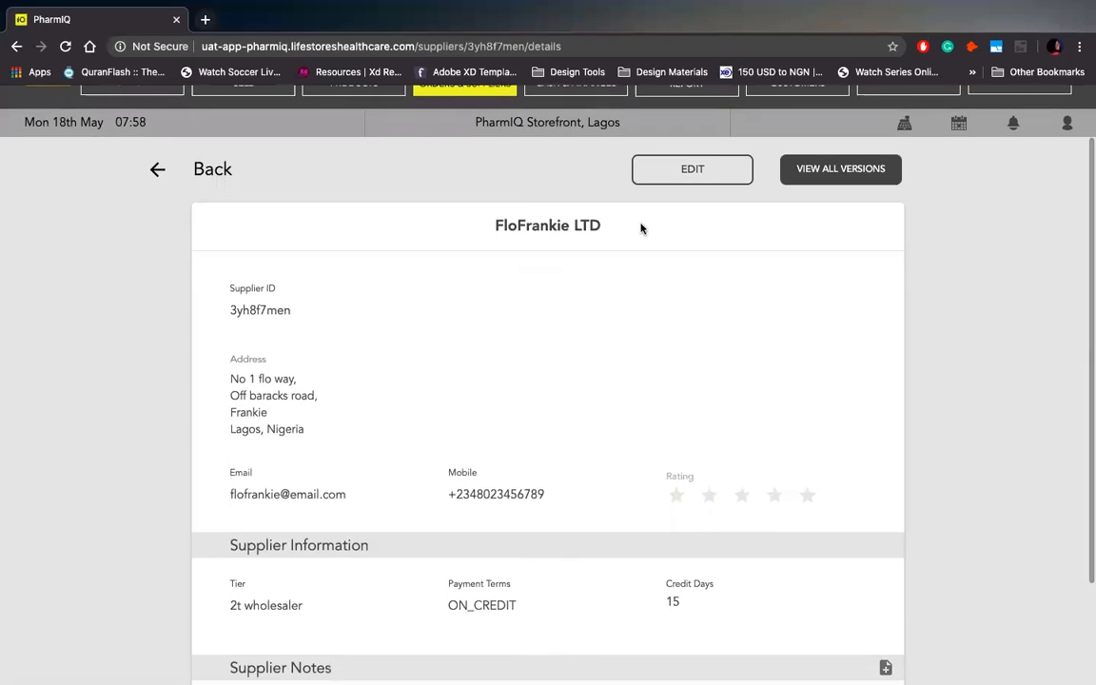
scroll(560, 374, down, 2)
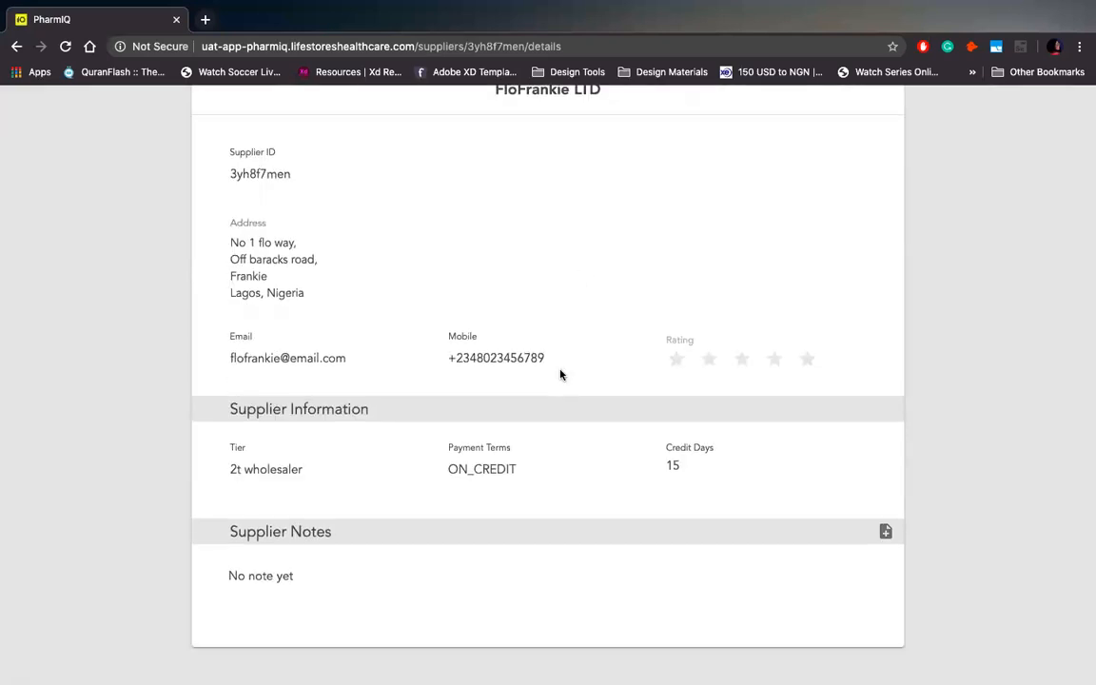
scroll(560, 374, up, 3)
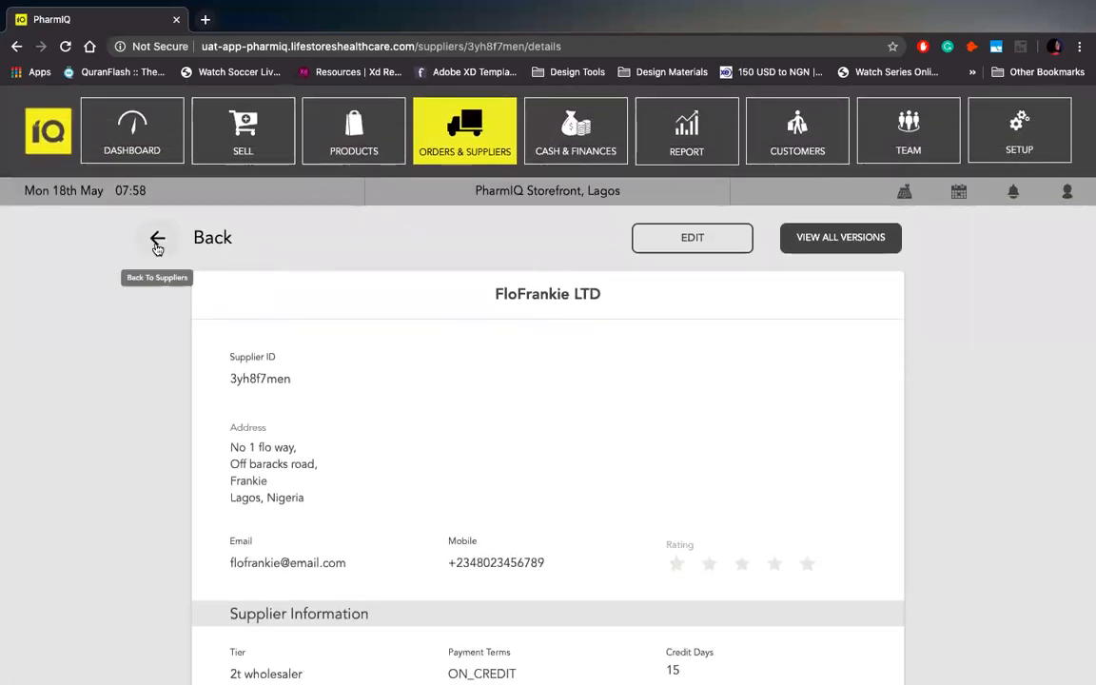
click(157, 239)
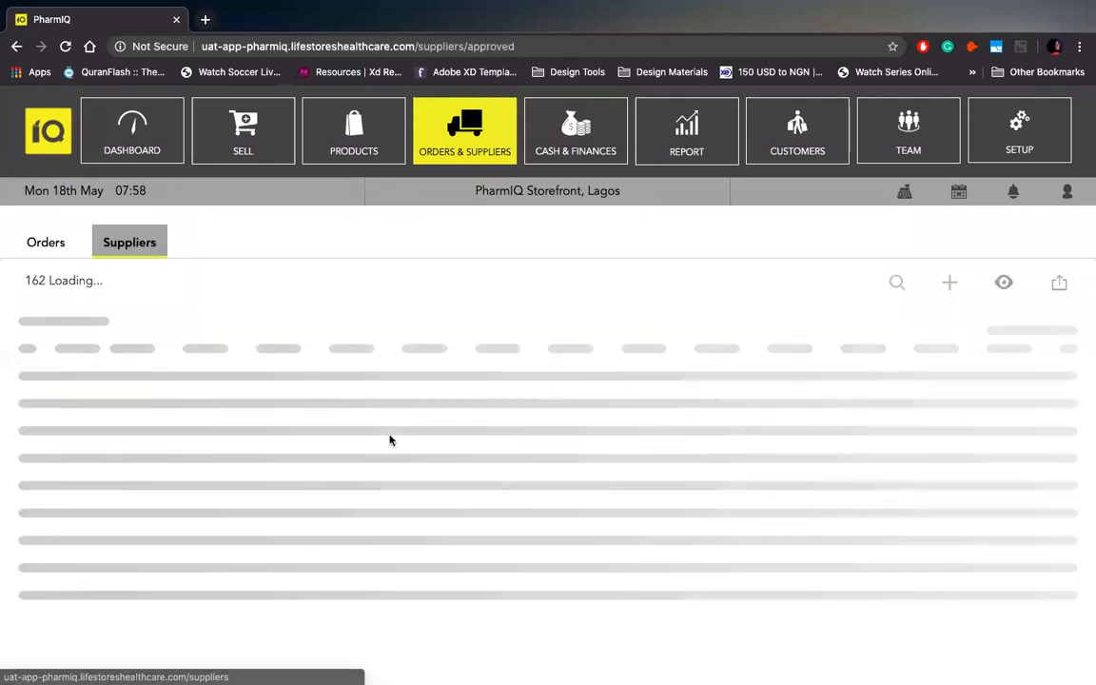
mouse_move(509, 669)
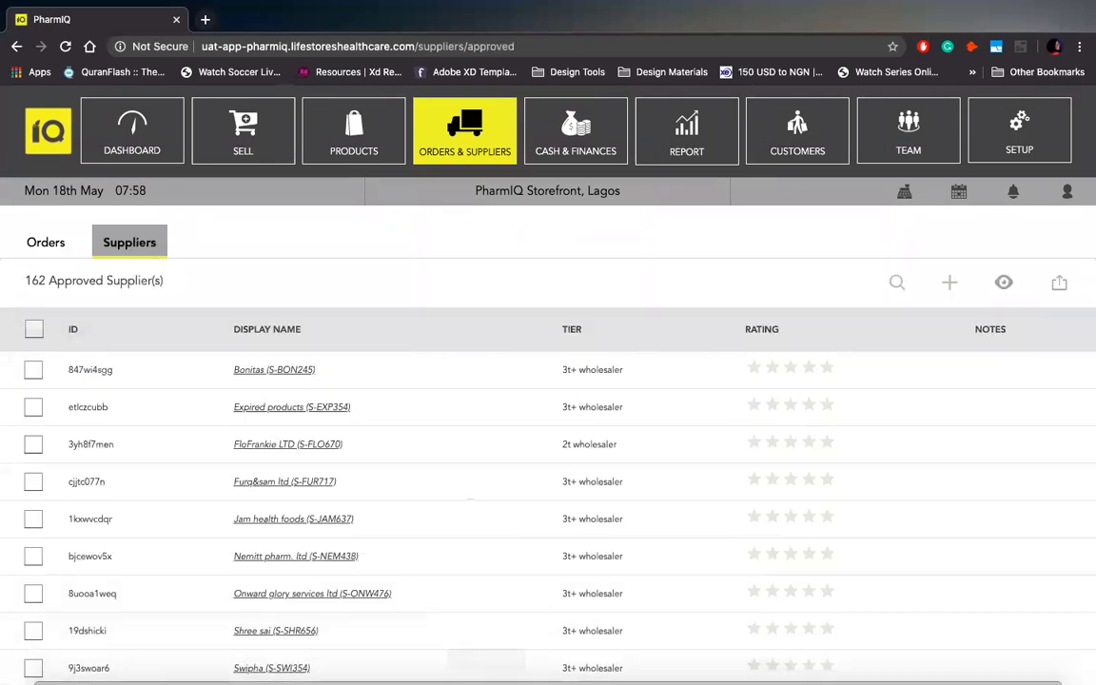